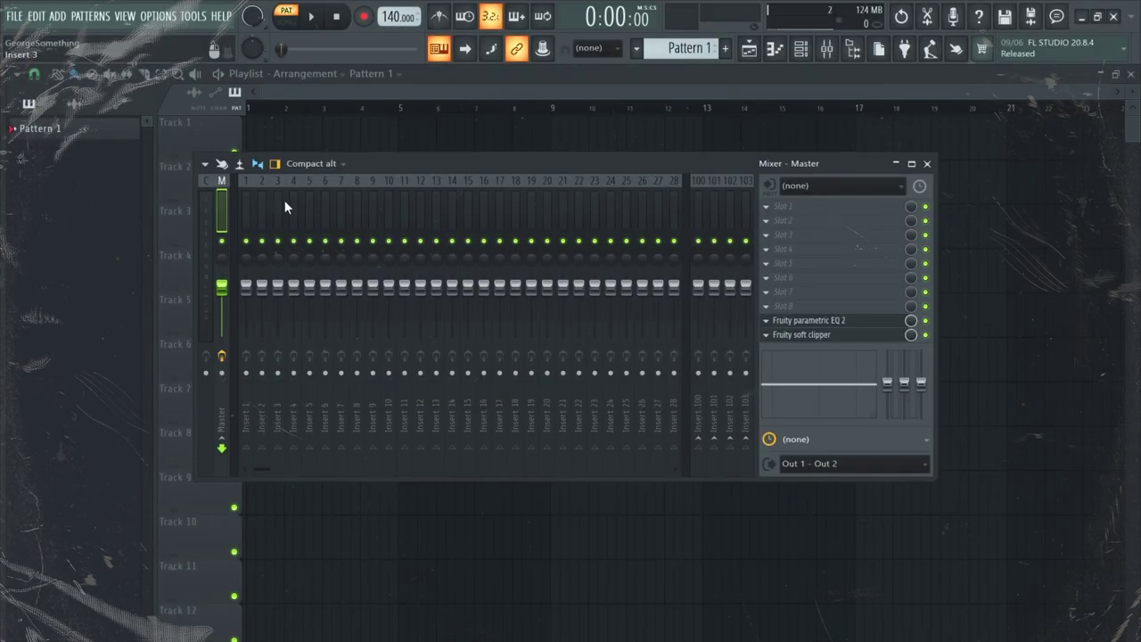
{"action": "left_click", "coordinate": [246, 203]}
{"action": "left_click", "coordinate": [294, 210]}
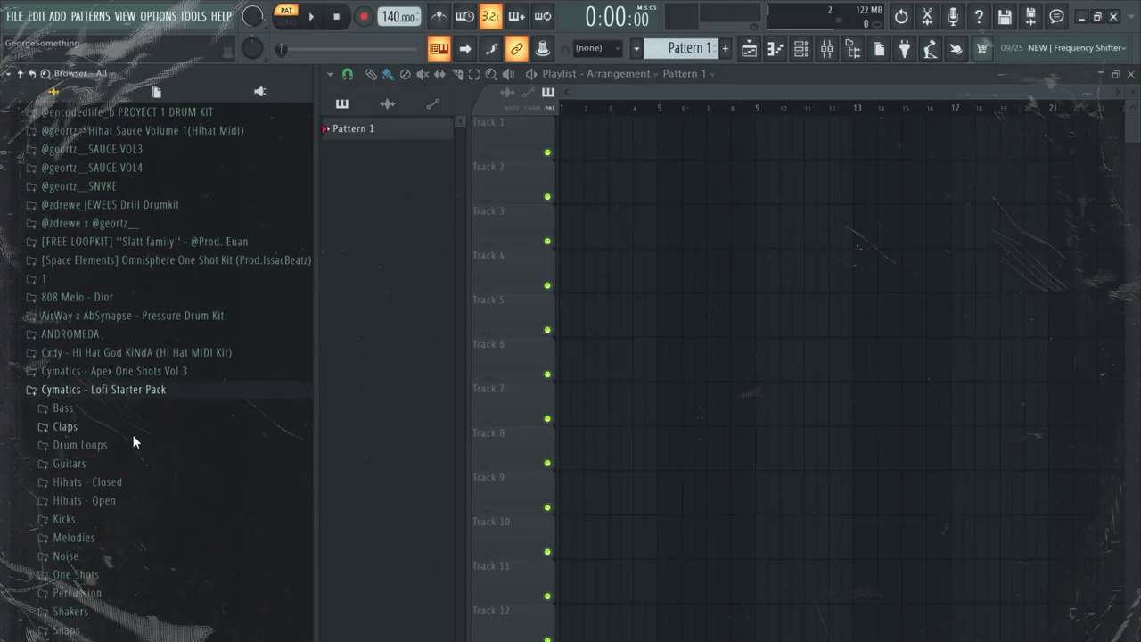
Step: Place "Cymatics - Deluxe Lofi Synth Melody - 70 BPM G# Maj" from the Lofi Starter Pack melodies at the start of playlist Track 4 and play it
{"action": "scroll", "coordinate": [116, 426], "scroll_direction": "down", "scroll_amount": 5}
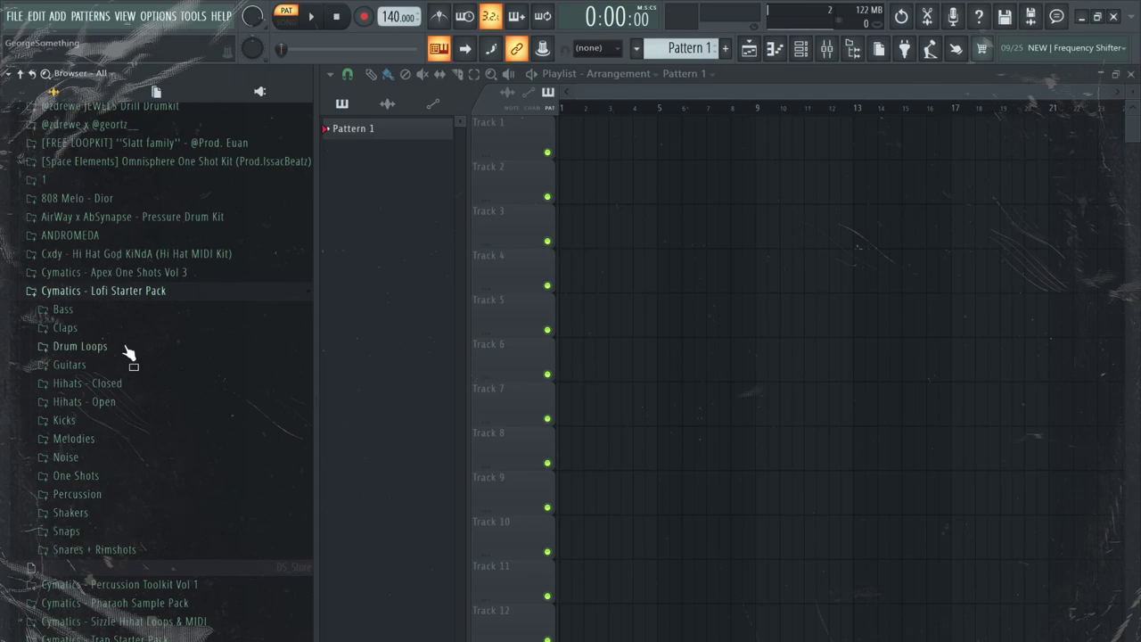
{"action": "left_click", "coordinate": [74, 439]}
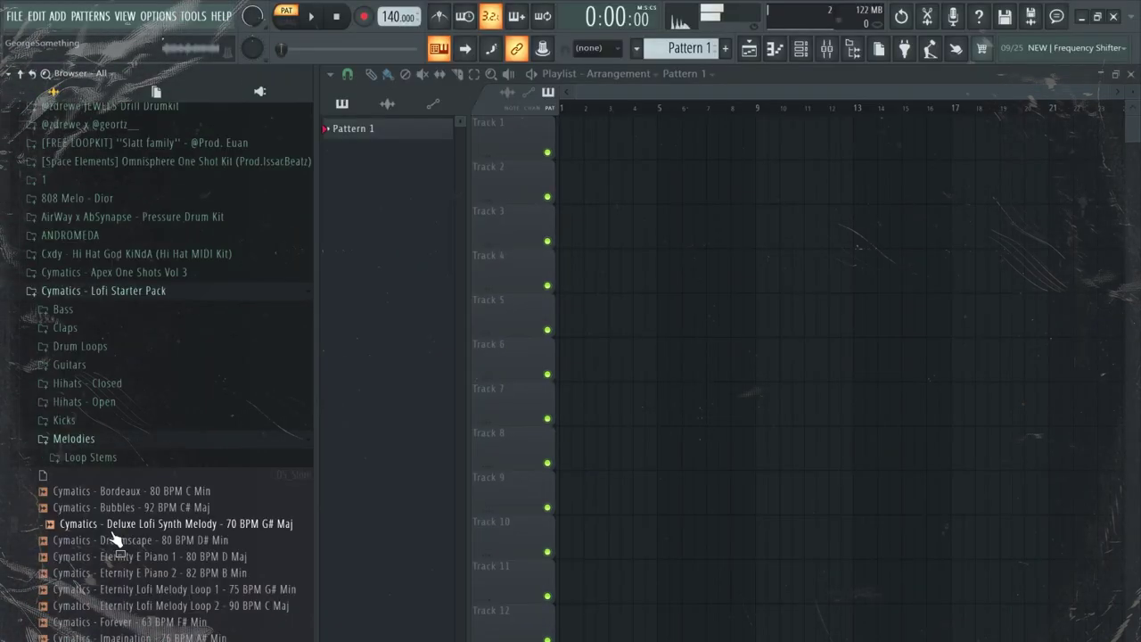
{"action": "left_click_drag", "start_coordinate": [113, 526], "coordinate": [723, 262]}
{"action": "key", "text": "space"}
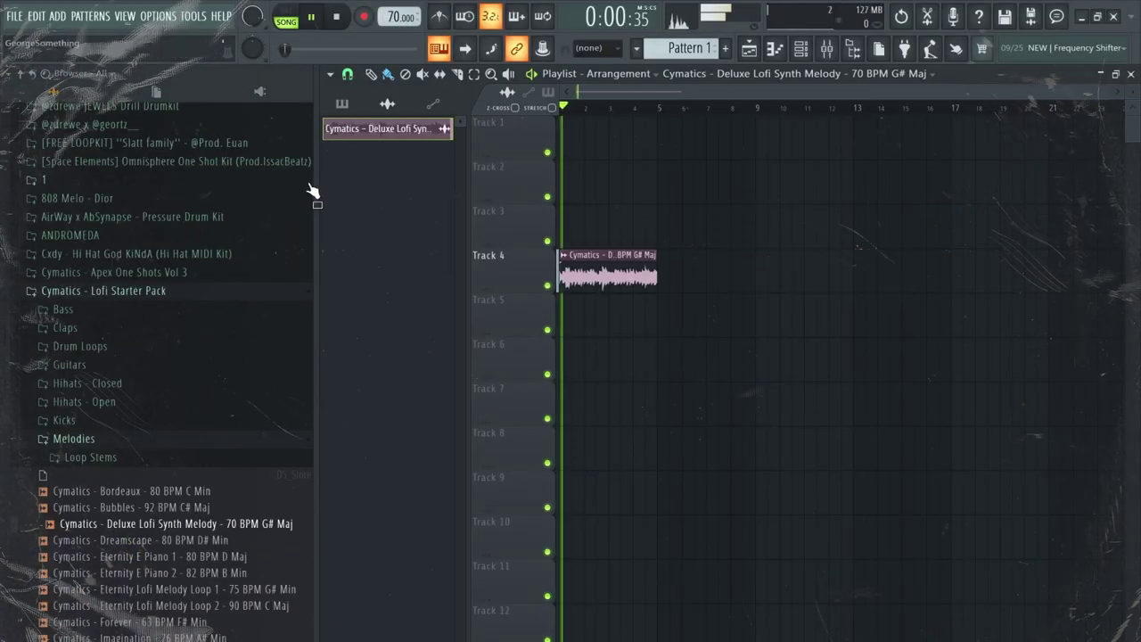
{"action": "left_click_drag", "start_coordinate": [315, 191], "coordinate": [18, 188]}
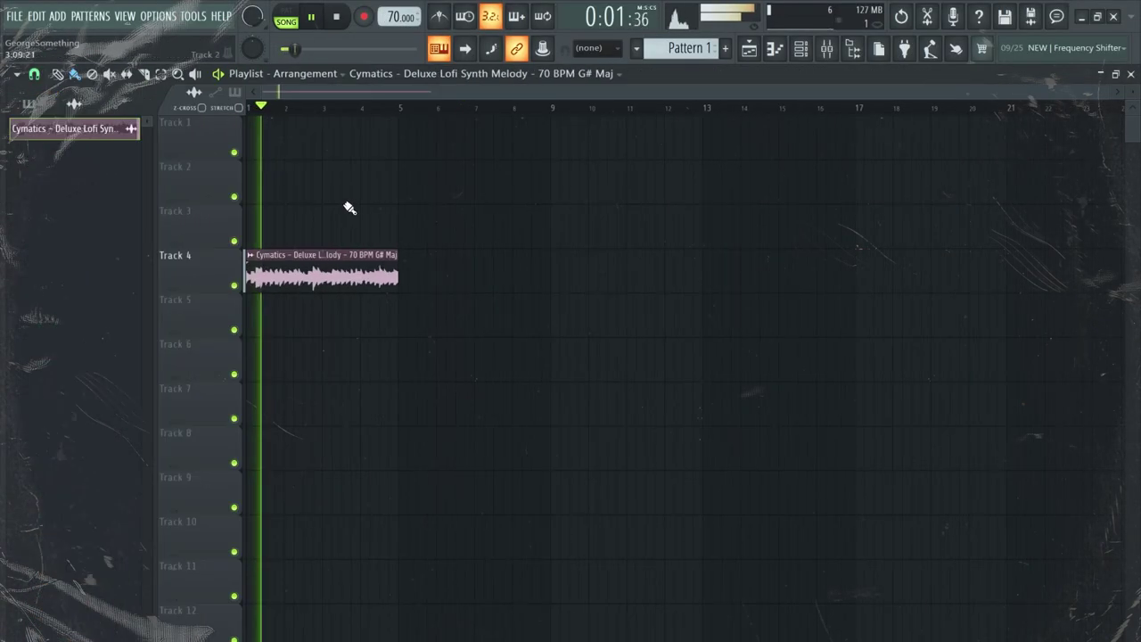
Step: Open the melody clip's channel settings and route the clip to mixer insert 1
{"action": "scroll", "coordinate": [644, 207], "scroll_direction": "up", "scroll_amount": 2}
{"action": "double_click", "coordinate": [367, 261]}
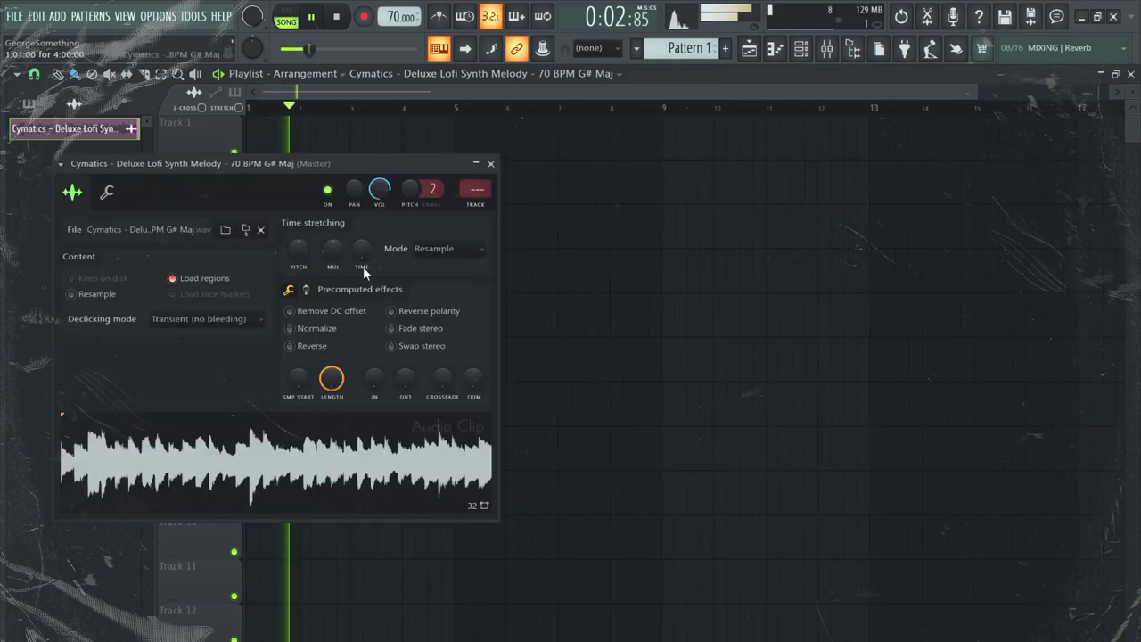
{"action": "left_click", "coordinate": [484, 207]}
{"action": "left_click_drag", "start_coordinate": [212, 309], "coordinate": [213, 329]}
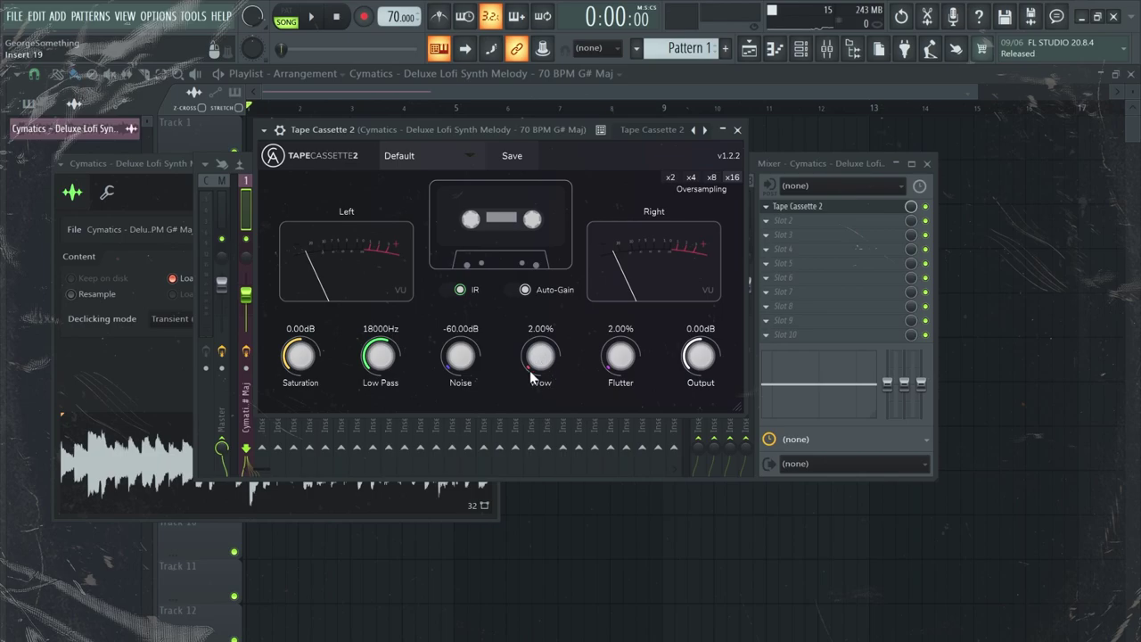
Step: Play the melody and set Tape Cassette 2's Wow to 21.73% and Noise to -54.88 dB
{"action": "mouse_move", "coordinate": [523, 127]}
{"action": "left_mouse_down"}
{"action": "mouse_move", "coordinate": [542, 136]}
{"action": "mouse_move", "coordinate": [538, 128]}
{"action": "left_mouse_up"}
{"action": "key", "text": "space"}
{"action": "left_click_drag", "start_coordinate": [555, 355], "coordinate": [545, 317]}
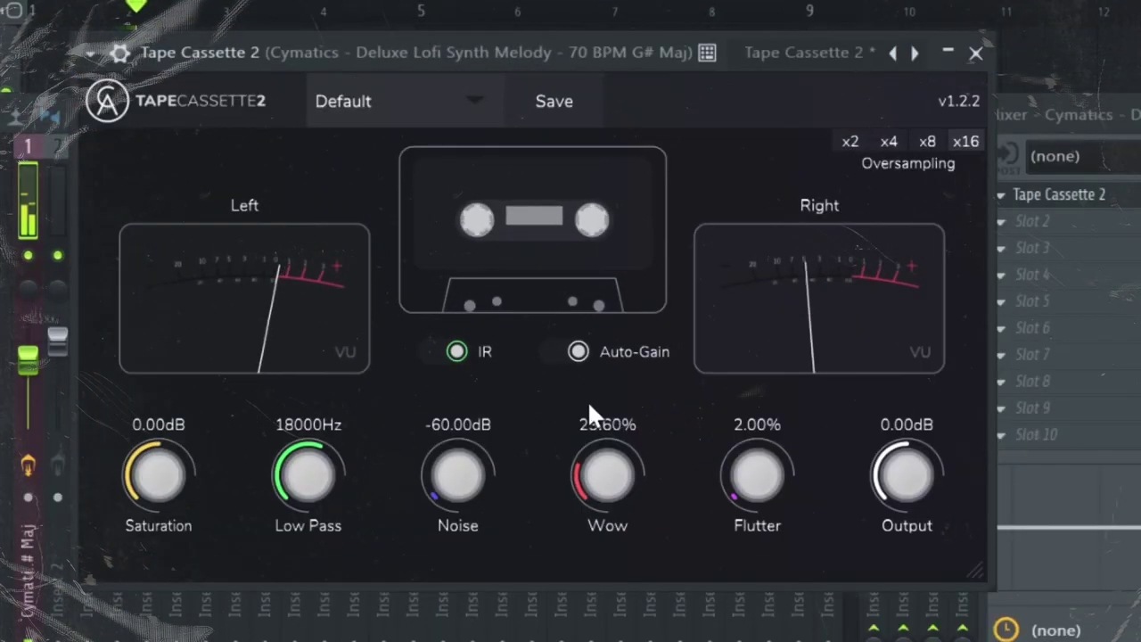
{"action": "left_click_drag", "start_coordinate": [588, 406], "coordinate": [579, 401]}
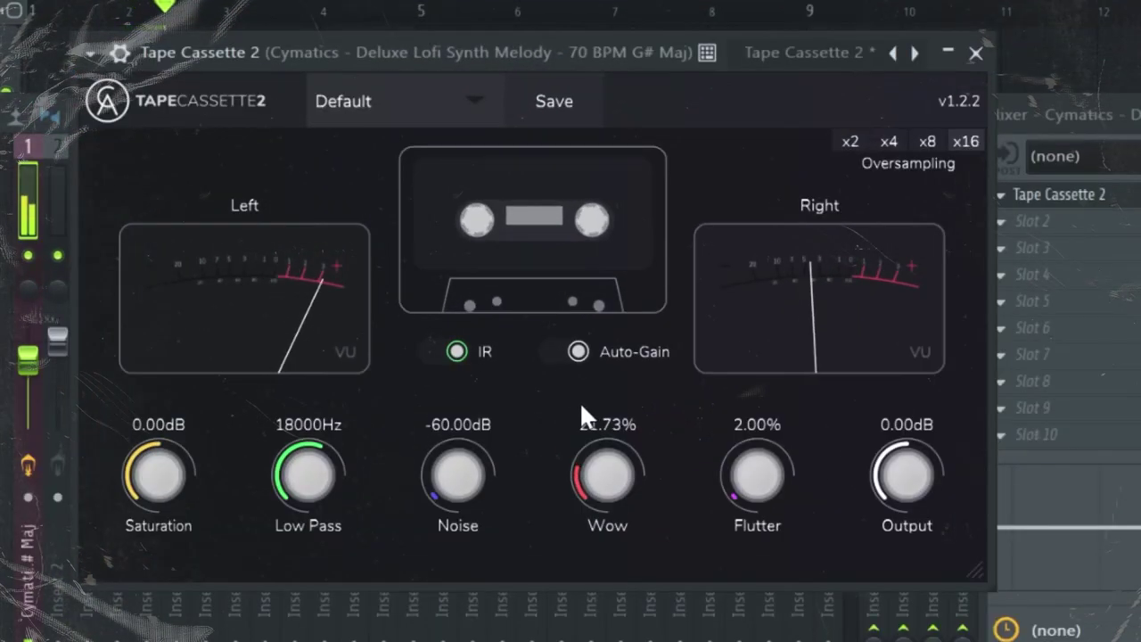
{"action": "mouse_move", "coordinate": [457, 482]}
{"action": "left_mouse_down"}
{"action": "mouse_move", "coordinate": [442, 398]}
{"action": "mouse_move", "coordinate": [449, 338]}
{"action": "mouse_move", "coordinate": [449, 476]}
{"action": "left_mouse_up"}
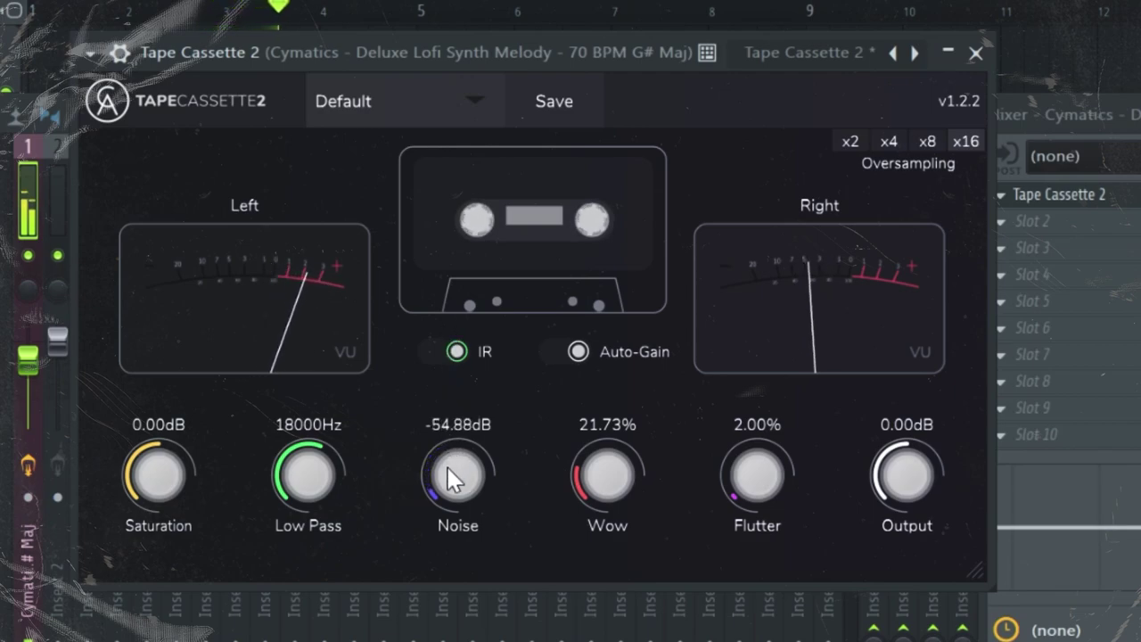
Step: In Tape Cassette 2, set Low Pass to 11873 Hz, Saturation to 6.38 dB and Noise to -62.23 dB, and raise Flutter
{"action": "left_click_drag", "start_coordinate": [307, 475], "coordinate": [285, 606]}
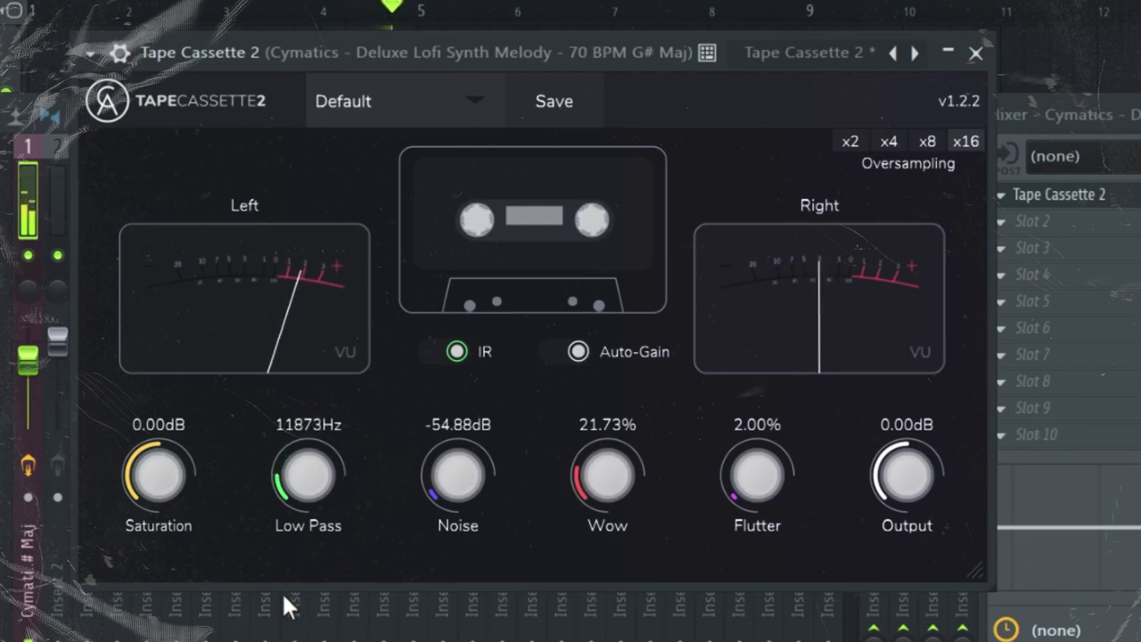
{"action": "left_click_drag", "start_coordinate": [157, 477], "coordinate": [174, 443]}
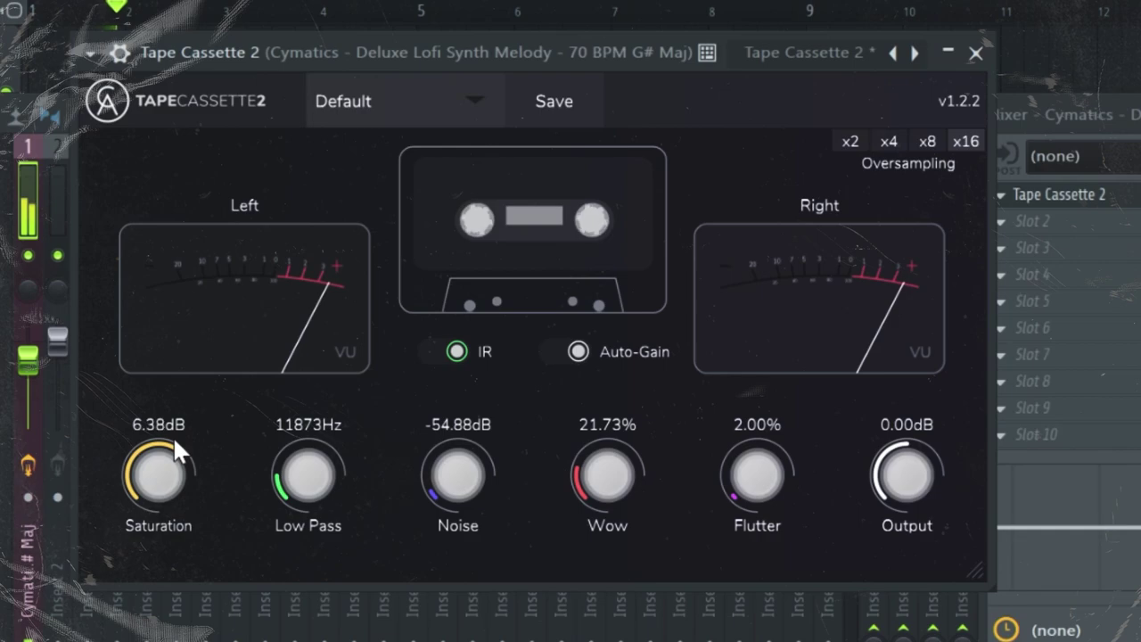
{"action": "left_click_drag", "start_coordinate": [463, 478], "coordinate": [463, 496]}
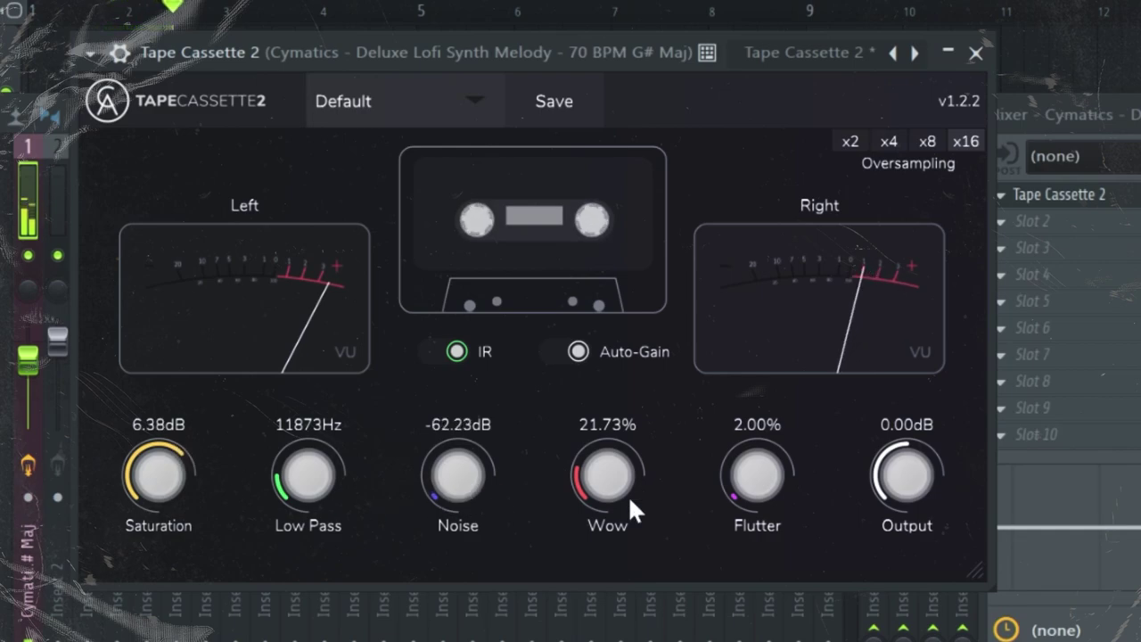
{"action": "left_click_drag", "start_coordinate": [764, 470], "coordinate": [746, 420]}
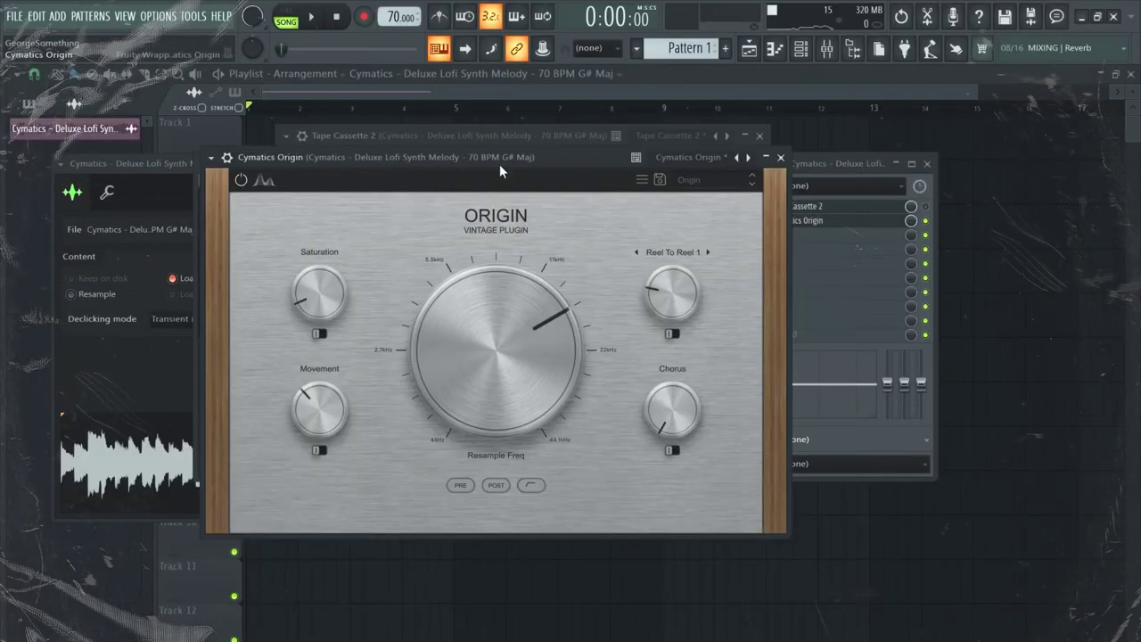
Step: Play the melody and try a lower Resample Freq and 50% Saturation in Cymatics Origin
{"action": "left_click_drag", "start_coordinate": [519, 151], "coordinate": [522, 150]}
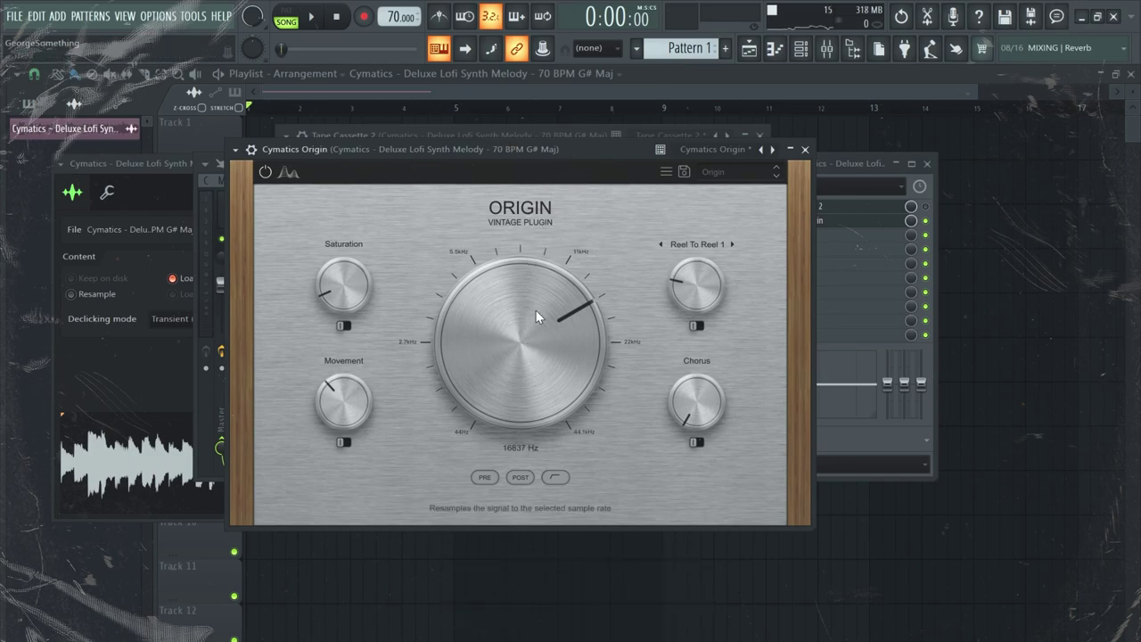
{"action": "left_click_drag", "start_coordinate": [577, 150], "coordinate": [582, 148]}
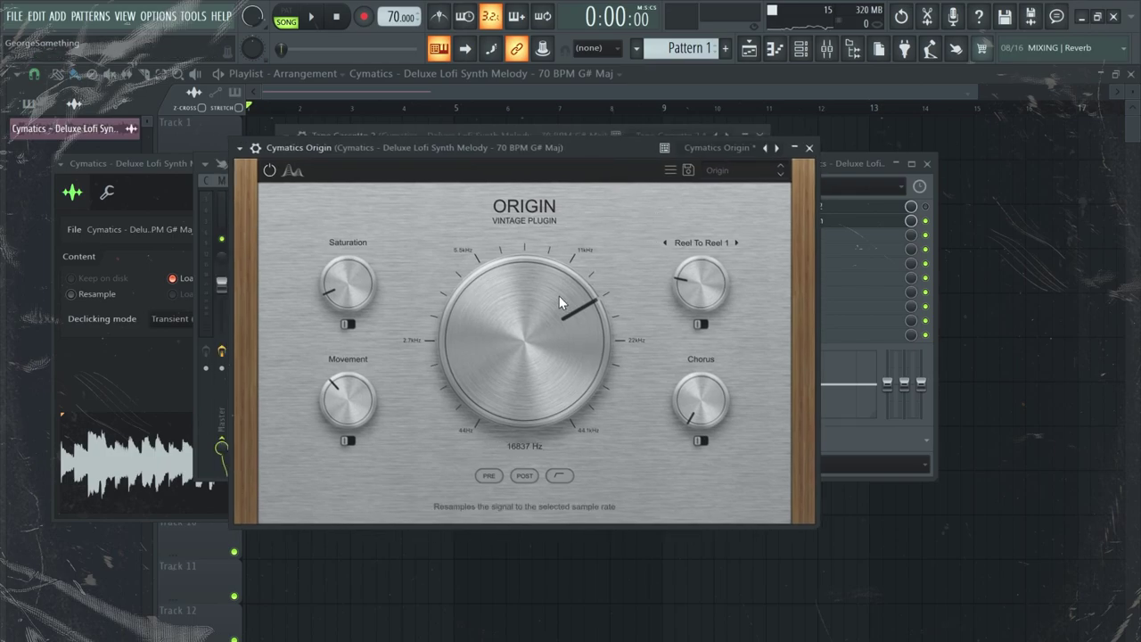
{"action": "key", "text": "space"}
{"action": "mouse_move", "coordinate": [546, 322]}
{"action": "left_mouse_down"}
{"action": "mouse_move", "coordinate": [568, 374]}
{"action": "mouse_move", "coordinate": [561, 437]}
{"action": "mouse_move", "coordinate": [532, 425]}
{"action": "mouse_move", "coordinate": [518, 353]}
{"action": "mouse_move", "coordinate": [537, 244]}
{"action": "mouse_move", "coordinate": [559, 360]}
{"action": "mouse_move", "coordinate": [529, 332]}
{"action": "left_mouse_up"}
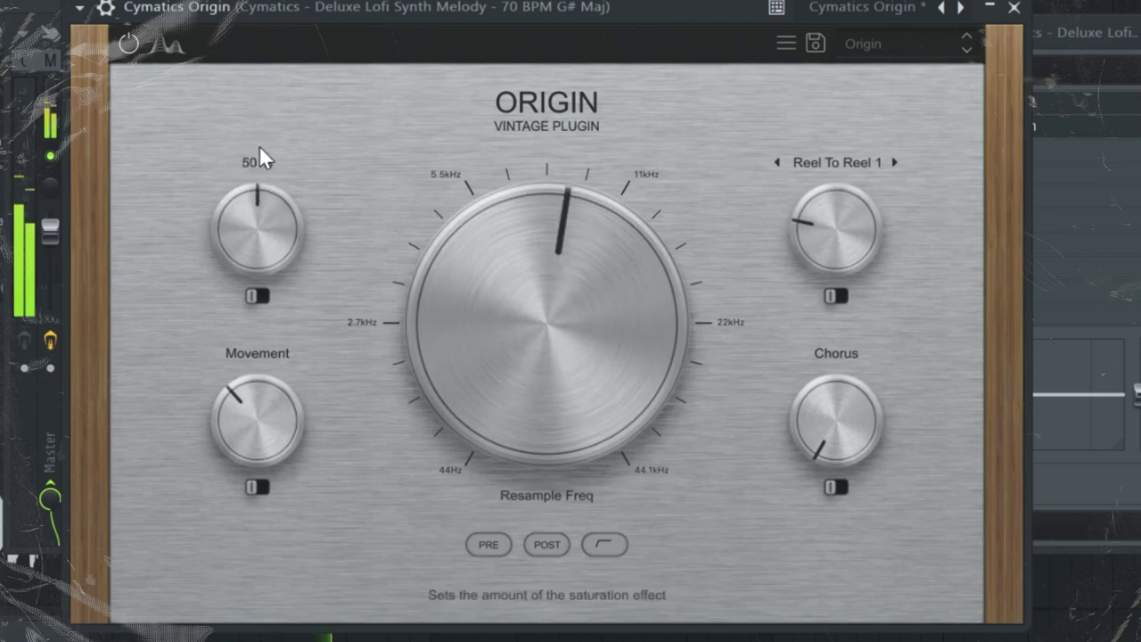
{"action": "left_click_drag", "start_coordinate": [250, 231], "coordinate": [248, 236]}
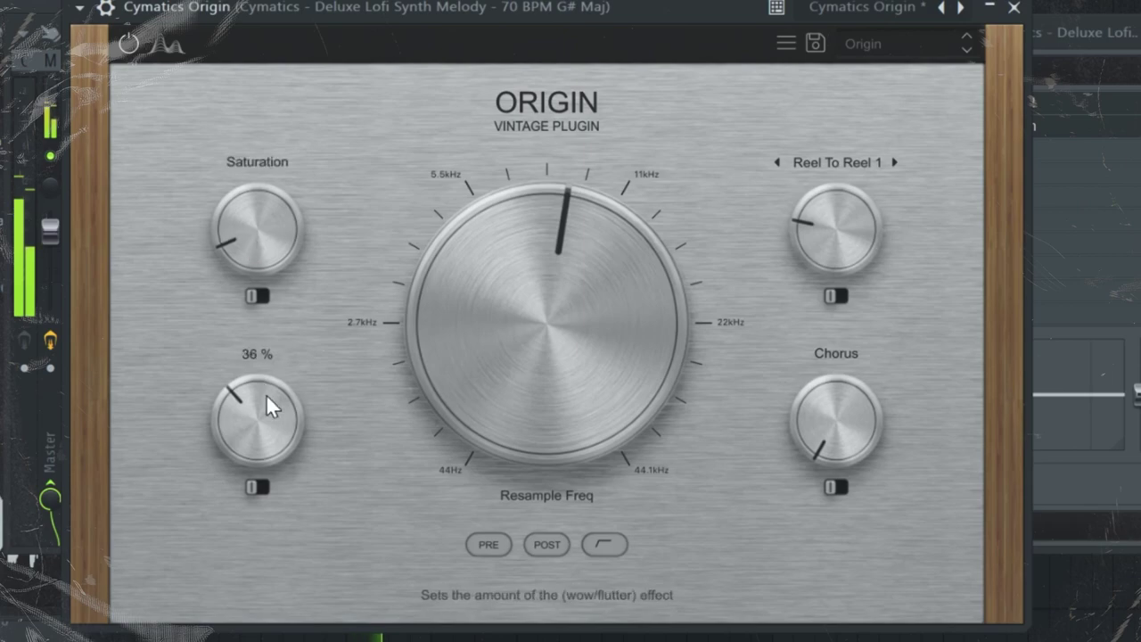
Step: Try the Movement amount at 78% in Cymatics Origin, and bring it back to 36%
{"action": "left_click_drag", "start_coordinate": [260, 410], "coordinate": [248, 387]}
{"action": "left_click_drag", "start_coordinate": [246, 298], "coordinate": [251, 324]}
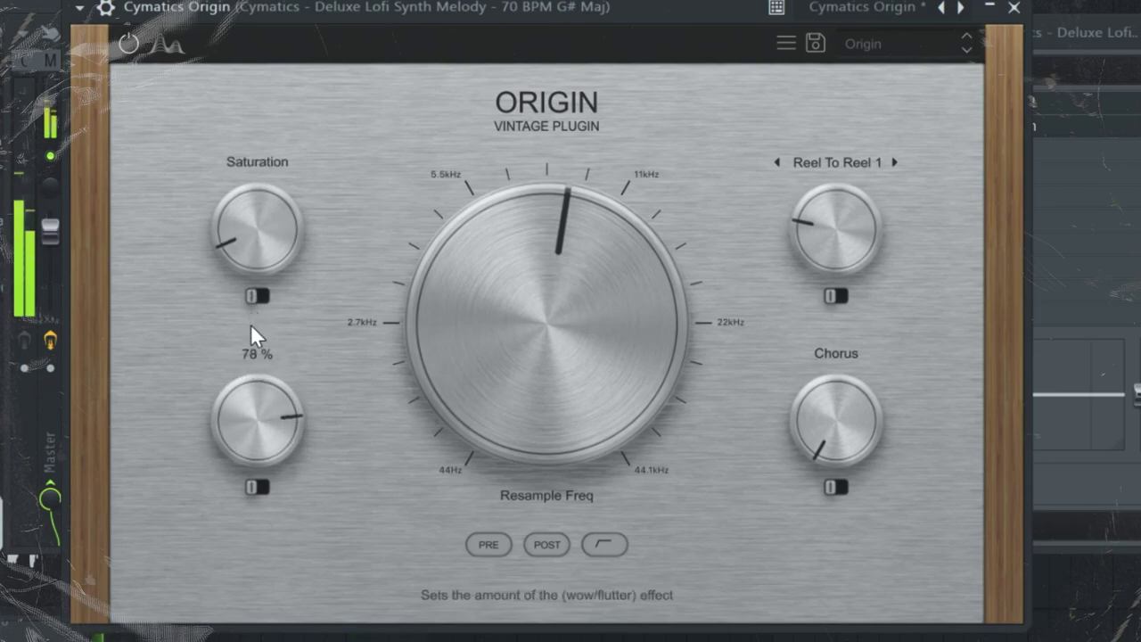
{"action": "left_click", "coordinate": [257, 485]}
{"action": "left_click_drag", "start_coordinate": [243, 427], "coordinate": [238, 527]}
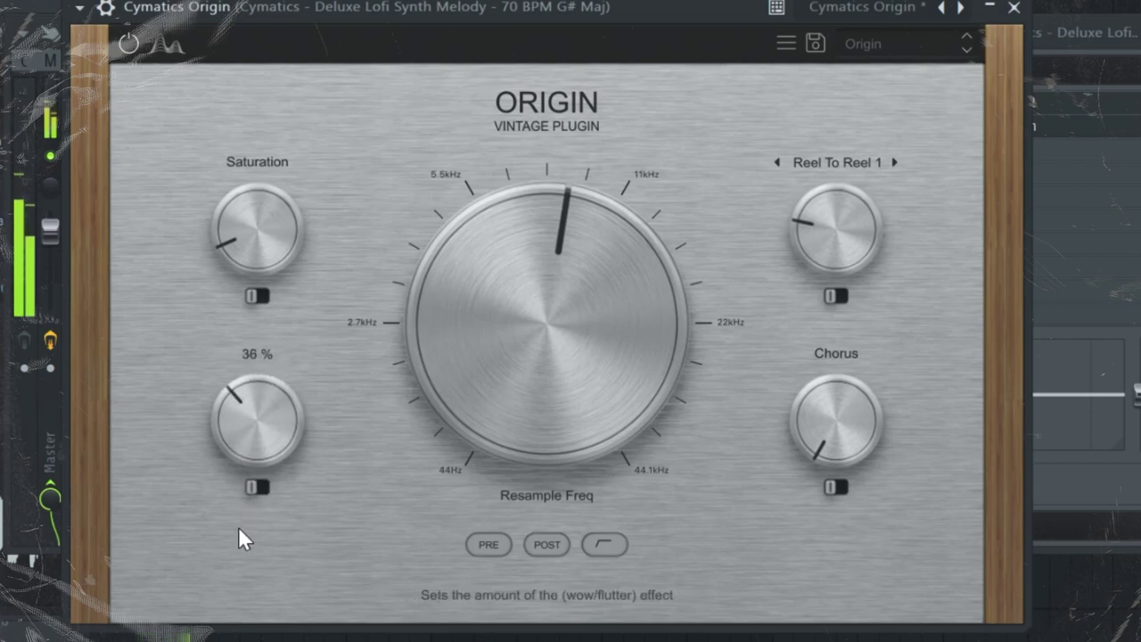
Step: Raise Origin's Resample Freq to just above 22 kHz and set Movement to about 46%
{"action": "left_click_drag", "start_coordinate": [460, 351], "coordinate": [483, 242]}
{"action": "left_click_drag", "start_coordinate": [221, 412], "coordinate": [259, 351]}
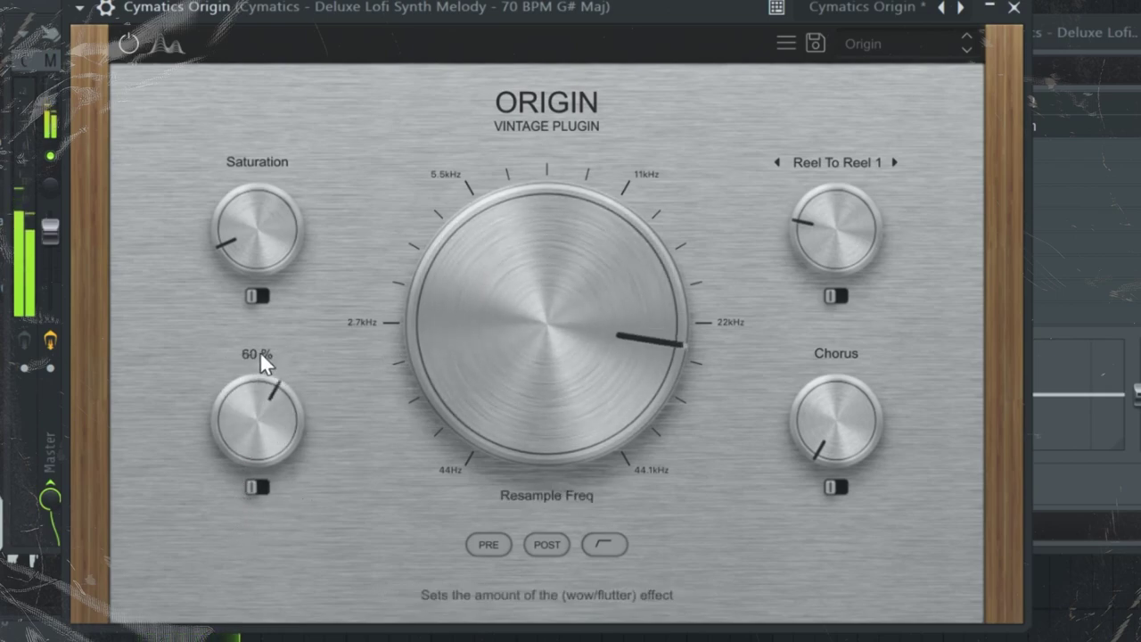
{"action": "left_click_drag", "start_coordinate": [260, 262], "coordinate": [269, 322]}
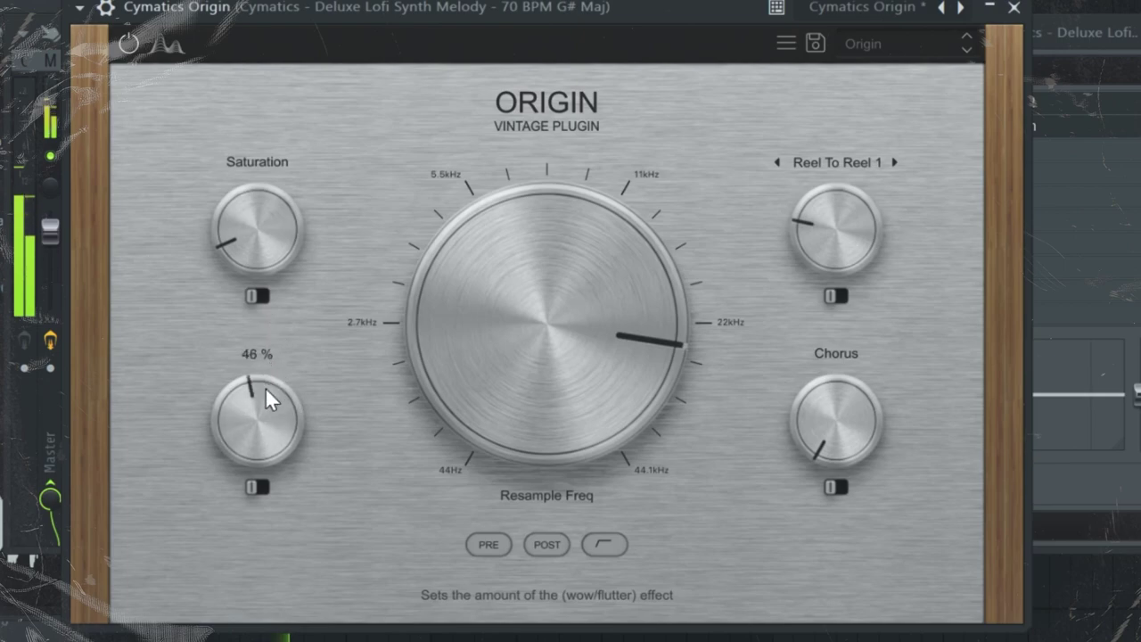
Step: Toggle Origin's Chorus switch and set the chorus amount to about 50%
{"action": "mouse_move", "coordinate": [820, 418]}
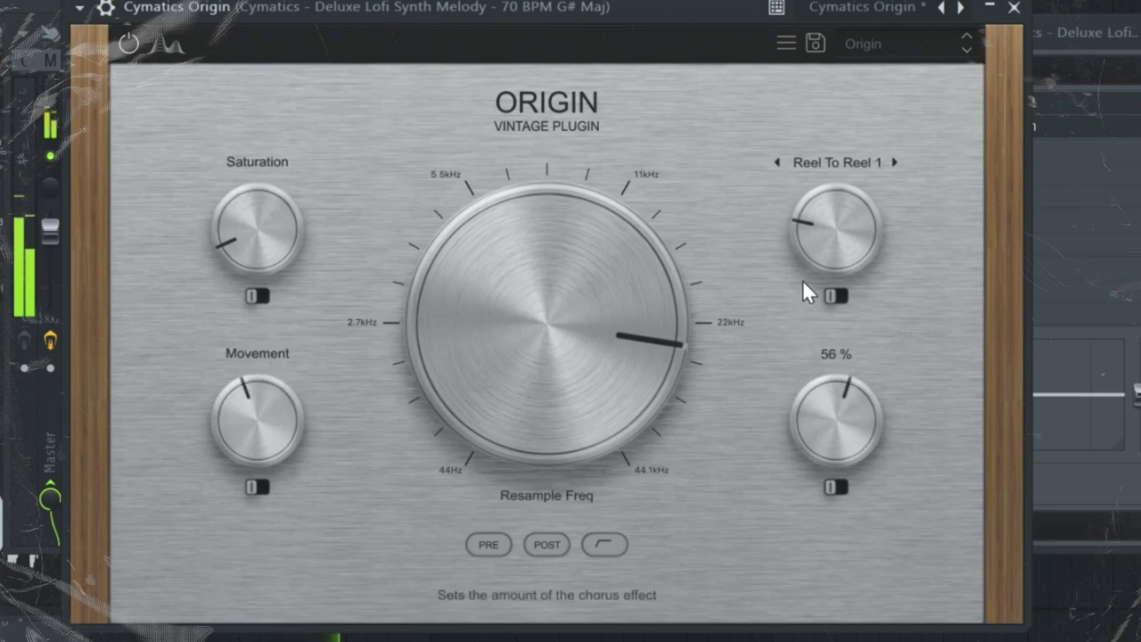
{"action": "mouse_move", "coordinate": [804, 253]}
{"action": "left_mouse_down"}
{"action": "mouse_move", "coordinate": [803, 242]}
{"action": "mouse_move", "coordinate": [808, 275]}
{"action": "left_mouse_up"}
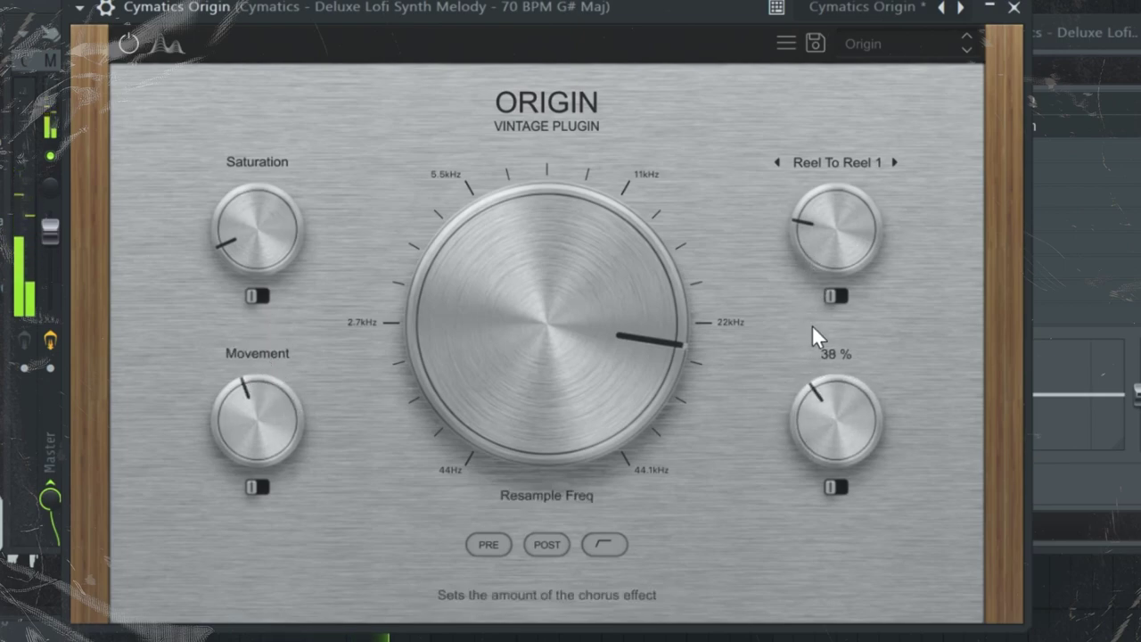
{"action": "left_click", "coordinate": [838, 488]}
{"action": "mouse_move", "coordinate": [808, 367]}
{"action": "left_mouse_down"}
{"action": "mouse_move", "coordinate": [806, 343]}
{"action": "mouse_move", "coordinate": [806, 356]}
{"action": "left_mouse_up"}
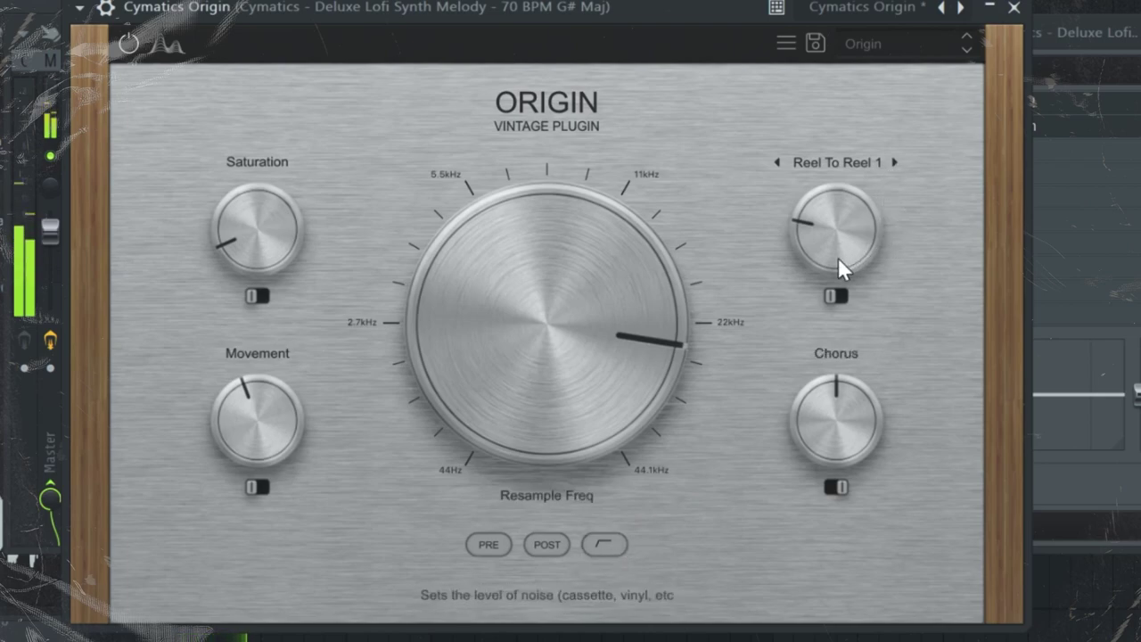
Step: Audition Origin's noise sources Vinyl 2, Vinyl 3, Vinyl 4 and Cassette 1 at a raised noise level
{"action": "left_click", "coordinate": [867, 164]}
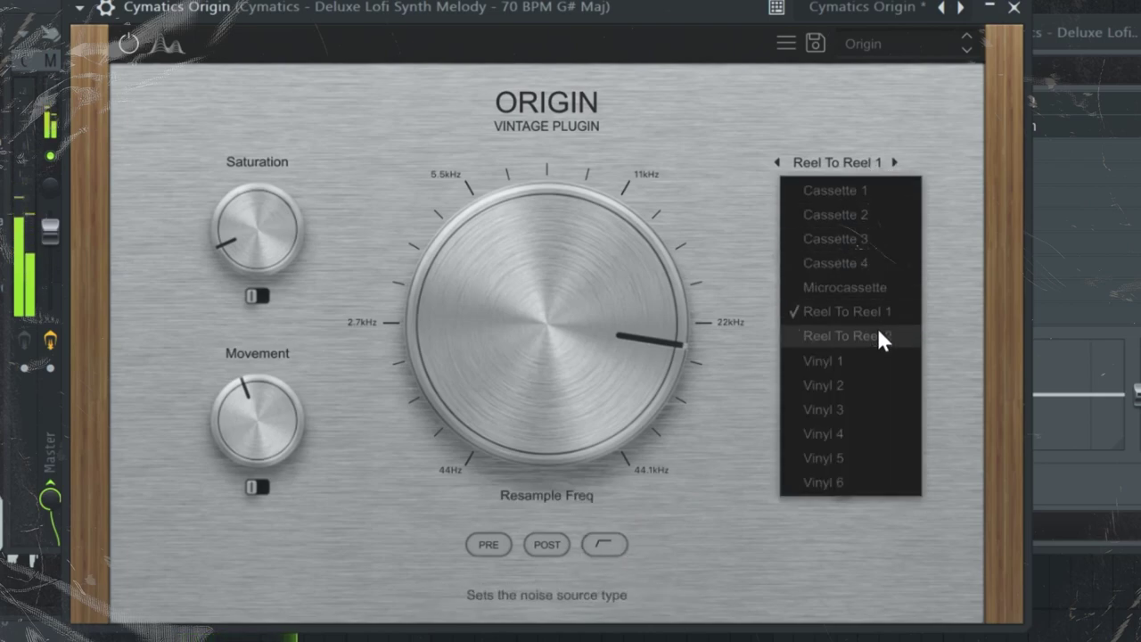
{"action": "left_click", "coordinate": [839, 385]}
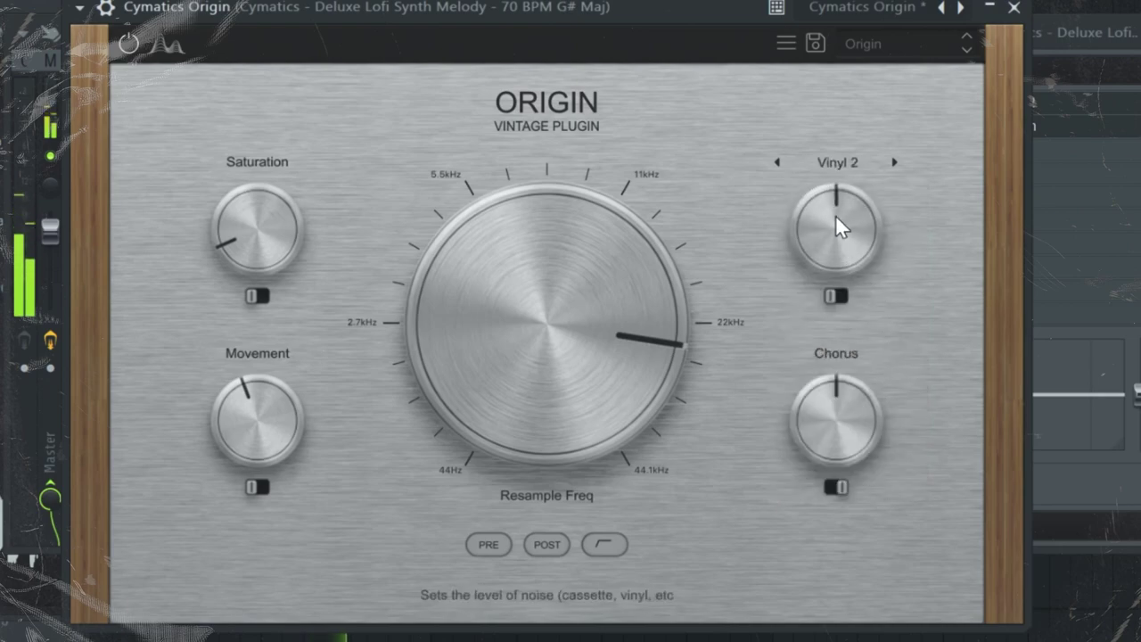
{"action": "left_click", "coordinate": [894, 162]}
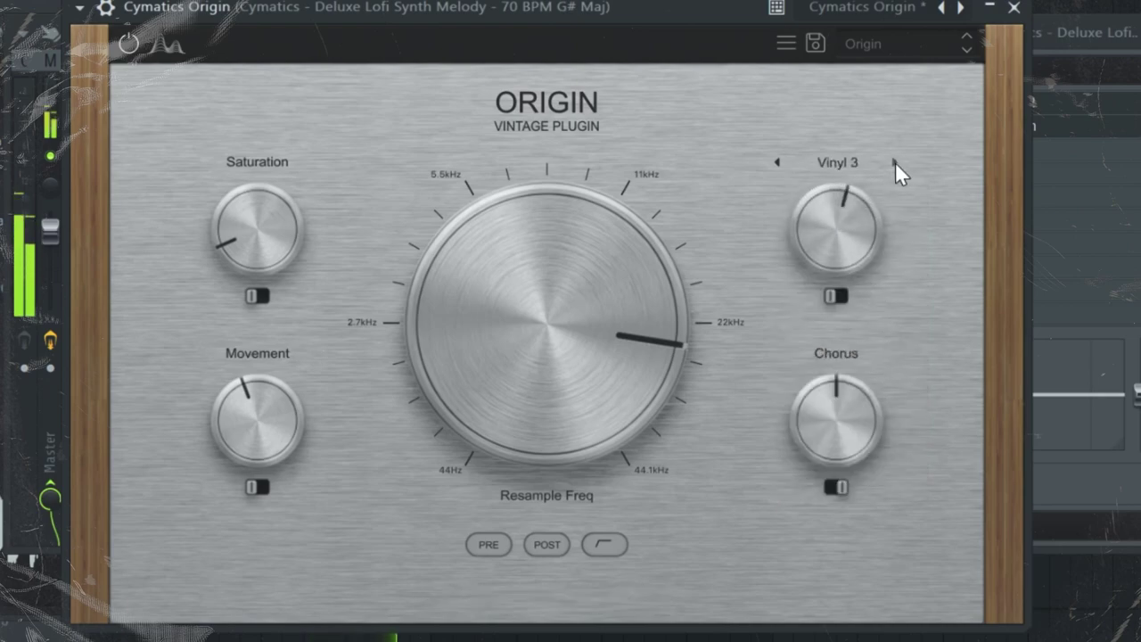
{"action": "left_click", "coordinate": [895, 162]}
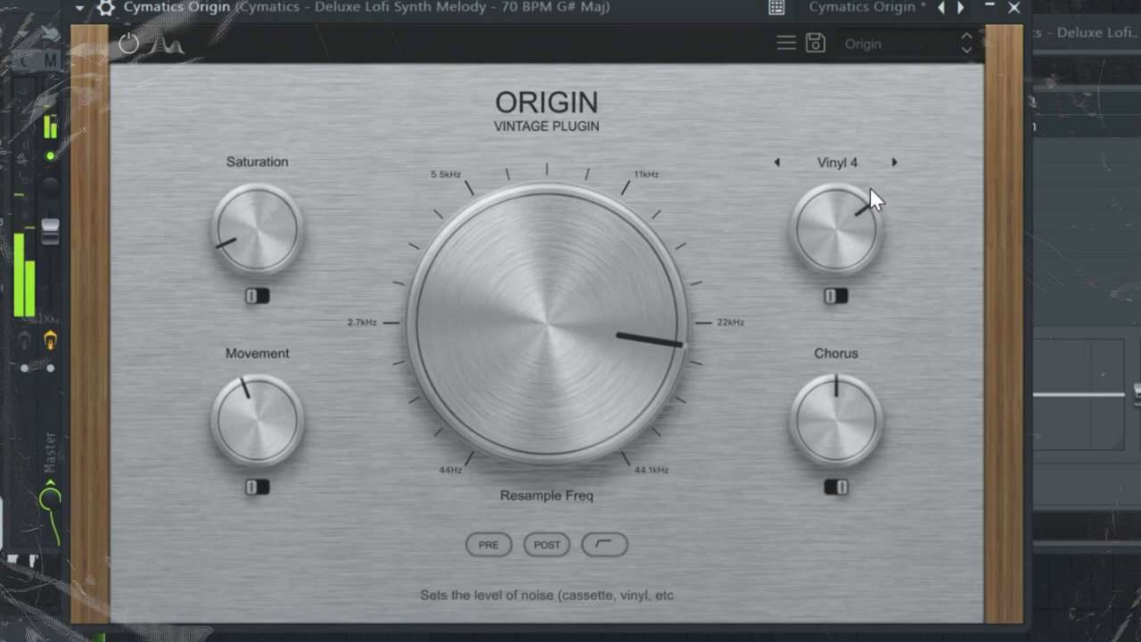
{"action": "left_click", "coordinate": [892, 162]}
{"action": "left_click", "coordinate": [888, 187]}
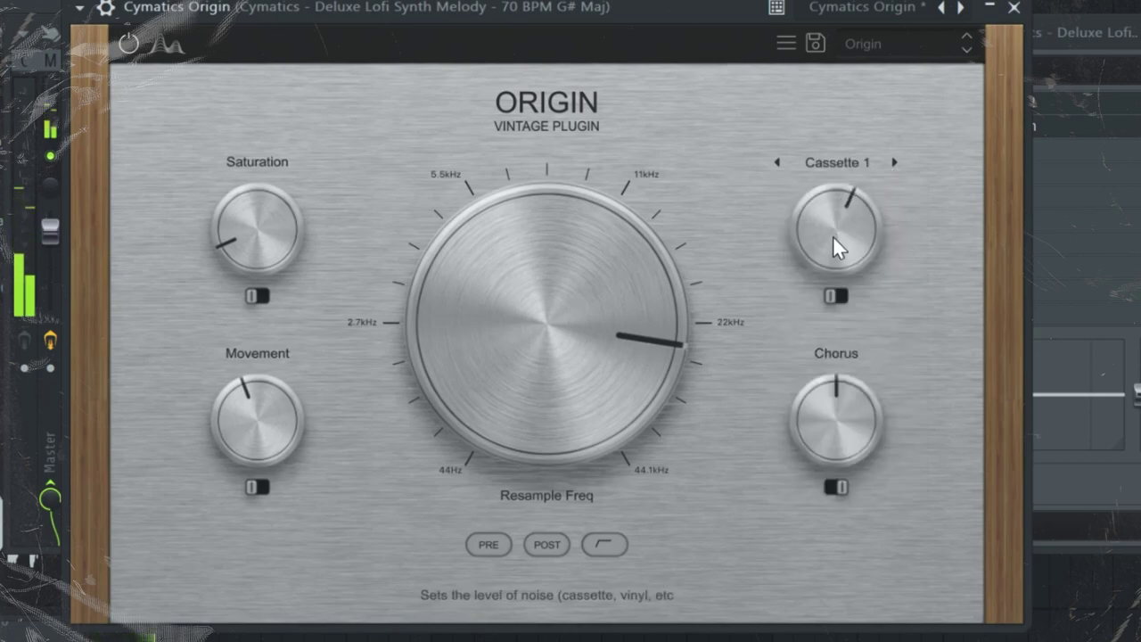
Step: Turn Origin's noise level down and choose Microcassette as the noise source
{"action": "left_click_drag", "start_coordinate": [832, 236], "coordinate": [824, 290]}
{"action": "left_click", "coordinate": [892, 169]}
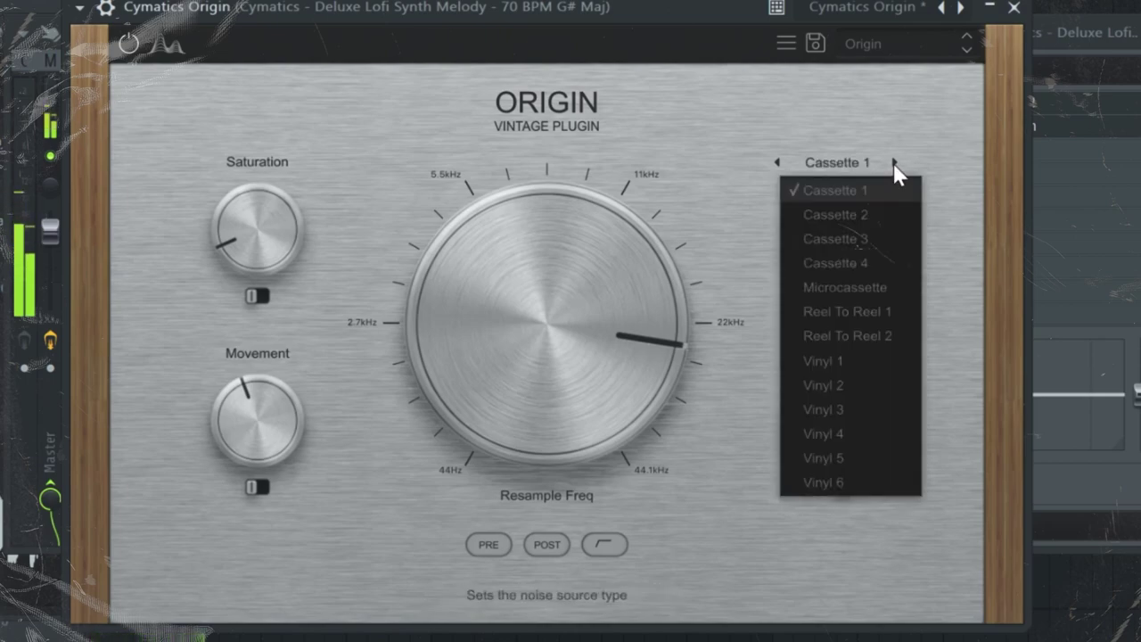
{"action": "left_click", "coordinate": [860, 286]}
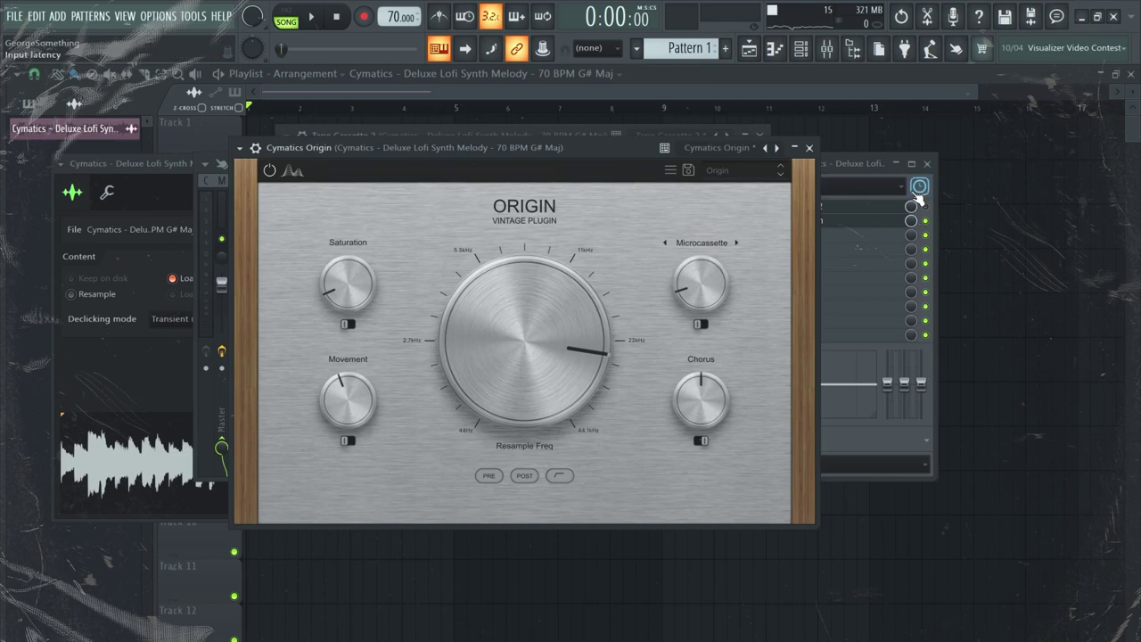
Step: Bypass Cymatics Origin in the melody's mixer effect chain
{"action": "left_click", "coordinate": [927, 222]}
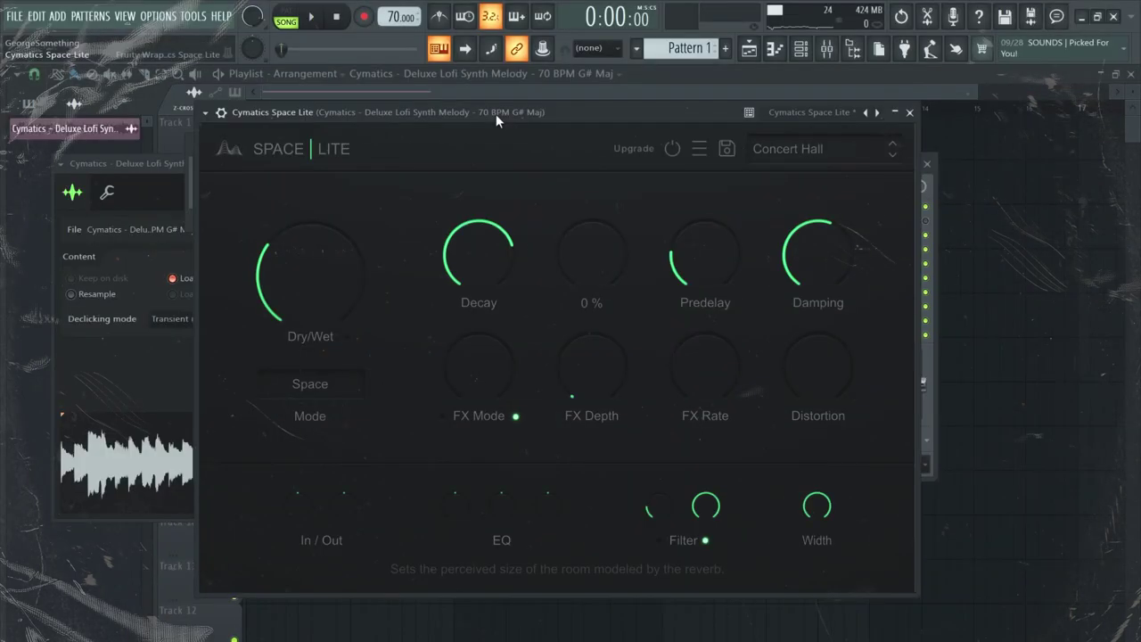
{"action": "left_click_drag", "start_coordinate": [496, 114], "coordinate": [504, 90]}
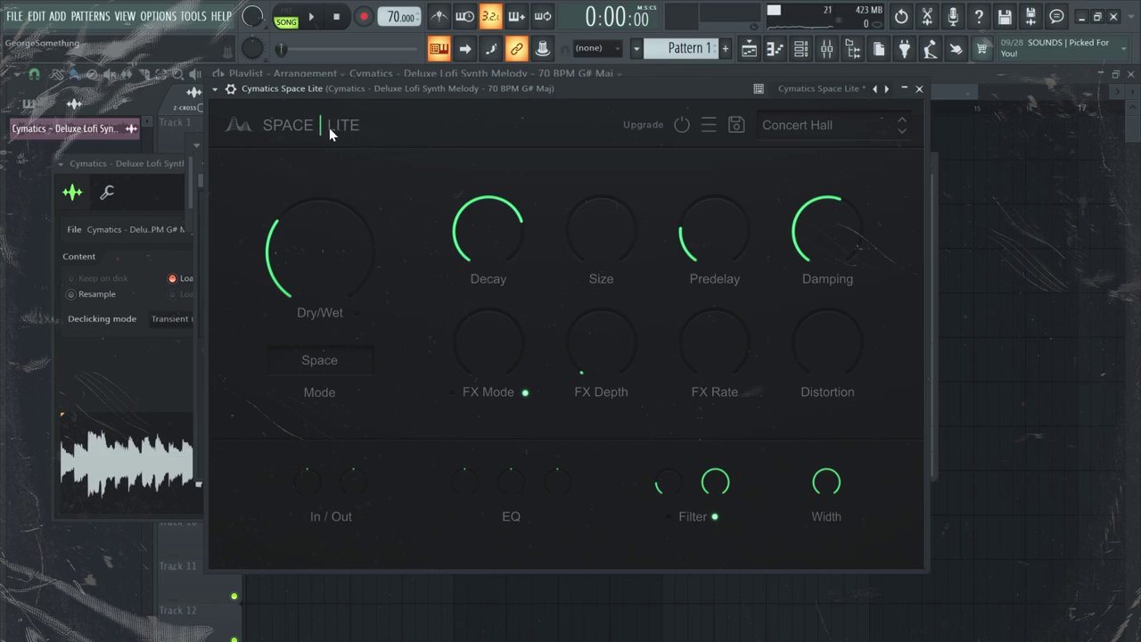
{"action": "mouse_move", "coordinate": [359, 243]}
{"action": "left_click_drag", "start_coordinate": [533, 88], "coordinate": [562, 99]}
{"action": "mouse_move", "coordinate": [495, 220]}
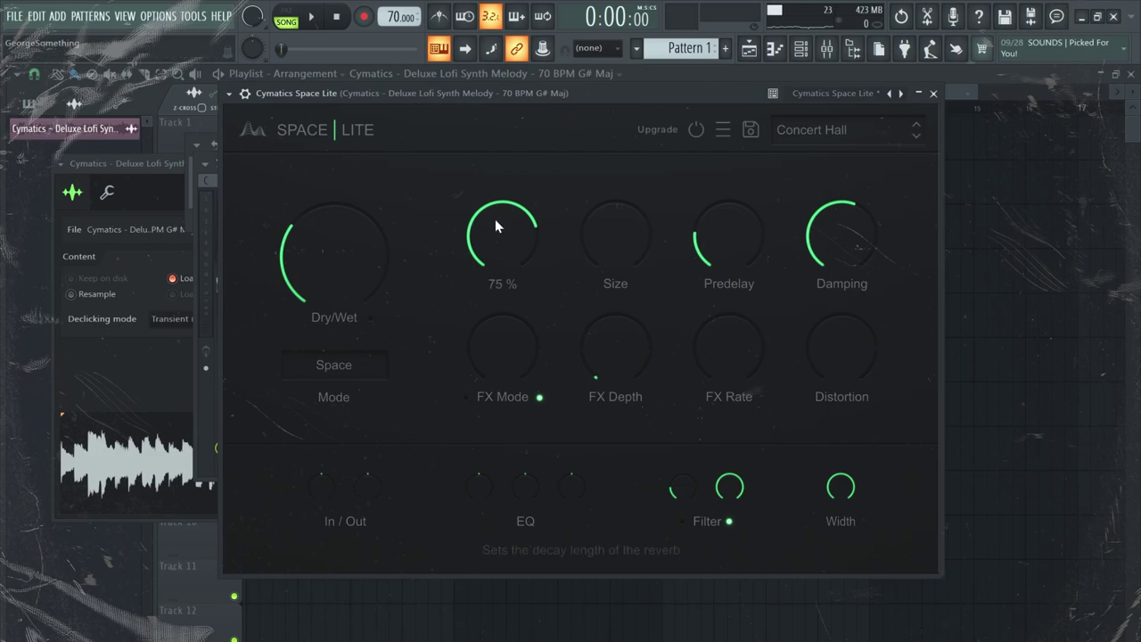
Step: Play the melody and raise Space Lite's FX depth and size, bringing the decay down to about 88%
{"action": "key", "text": "space"}
{"action": "left_click_drag", "start_coordinate": [316, 270], "coordinate": [339, 265]}
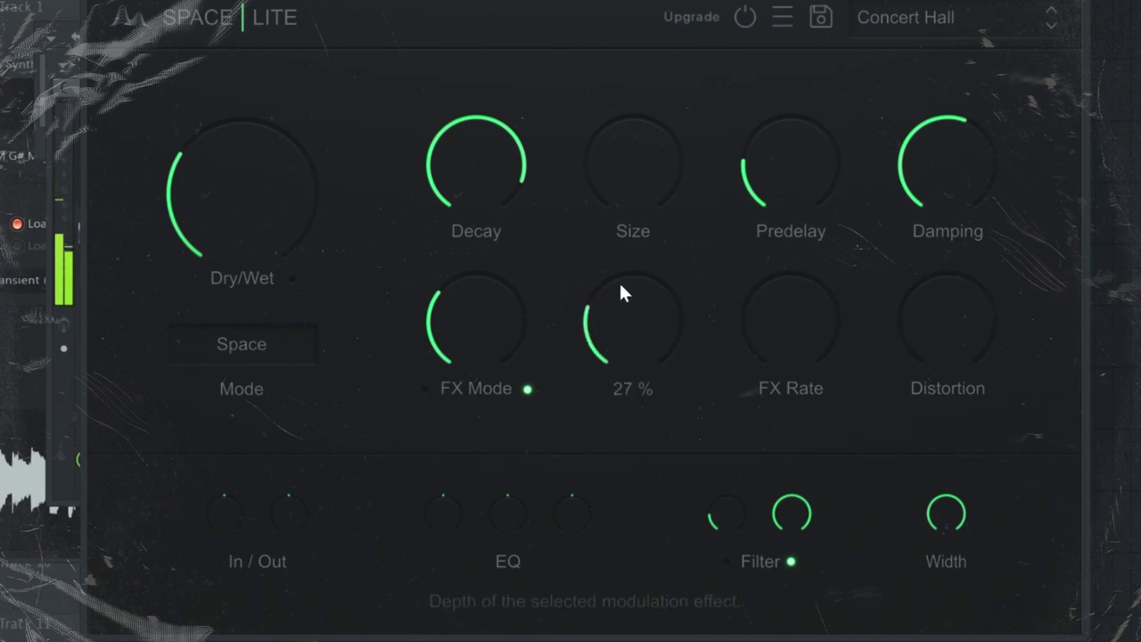
{"action": "left_click_drag", "start_coordinate": [619, 223], "coordinate": [618, 255]}
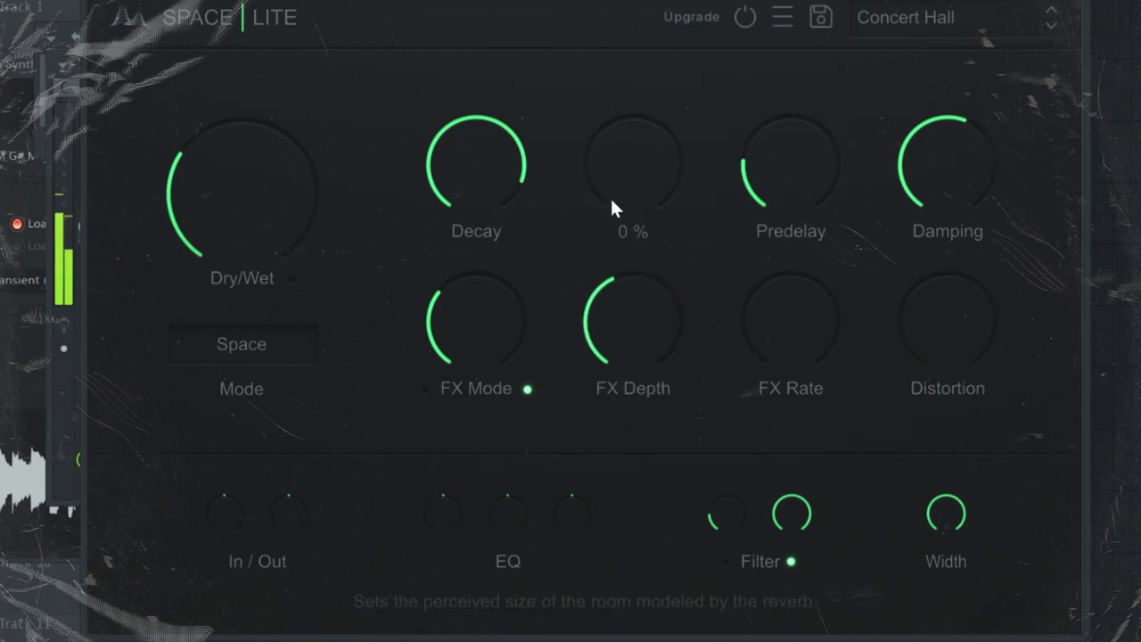
{"action": "left_click_drag", "start_coordinate": [621, 44], "coordinate": [622, 37]}
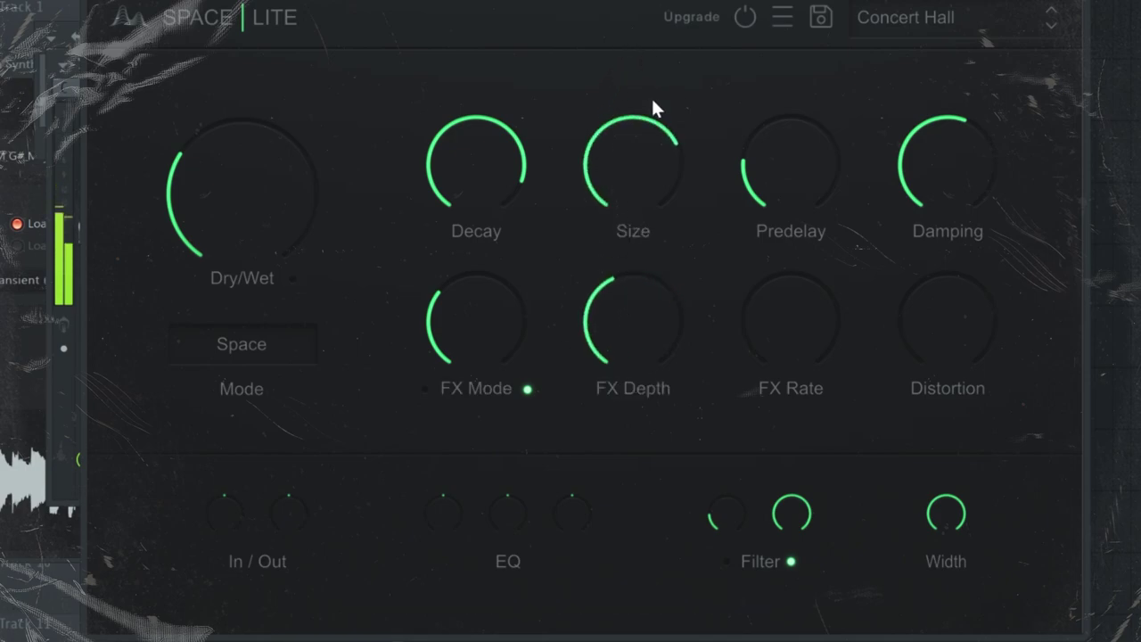
{"action": "scroll", "coordinate": [477, 192], "scroll_direction": "down", "scroll_amount": 2}
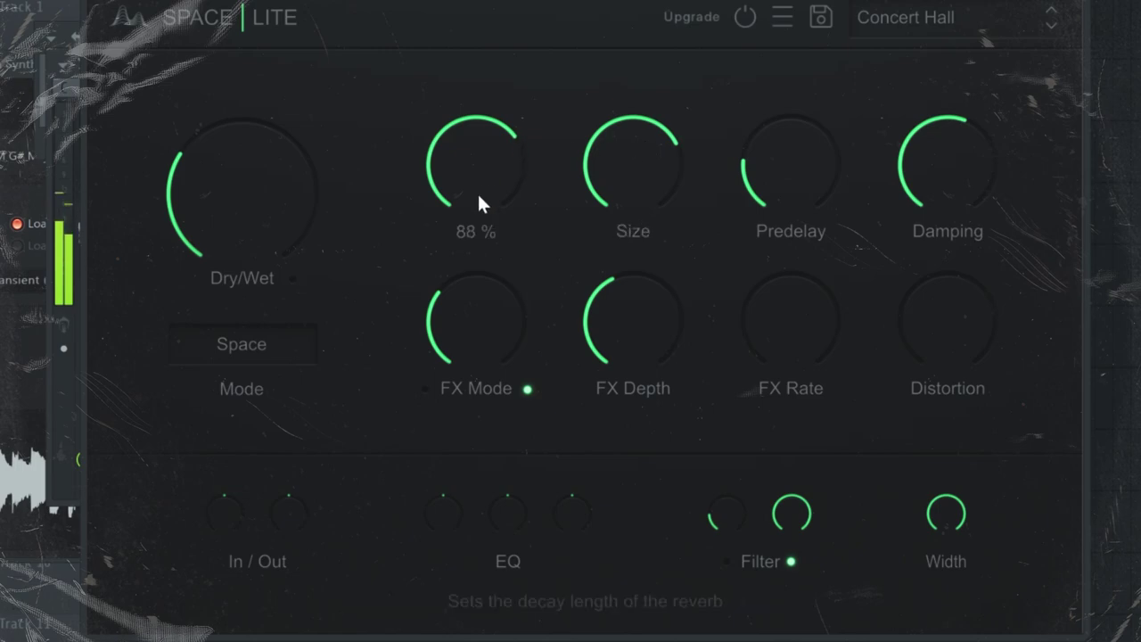
Step: Switch Space Lite's reverb mode to Hall Long, raise the dry/wet balance and reduce the decay and size during playback
{"action": "left_click", "coordinate": [266, 340]}
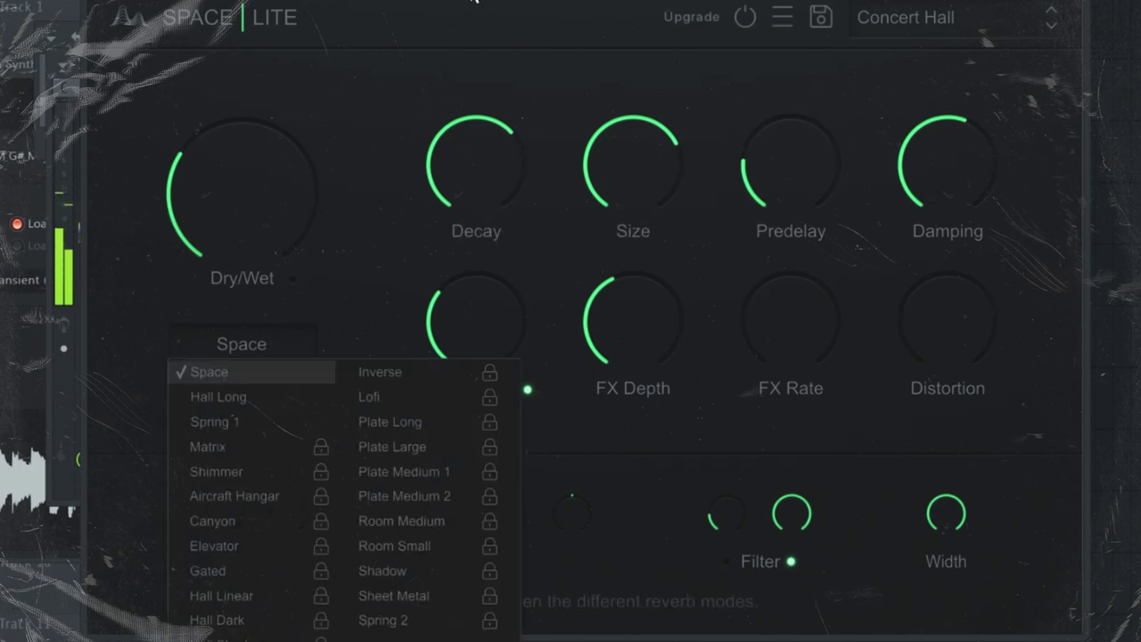
{"action": "left_click_drag", "start_coordinate": [474, 1], "coordinate": [510, 0]}
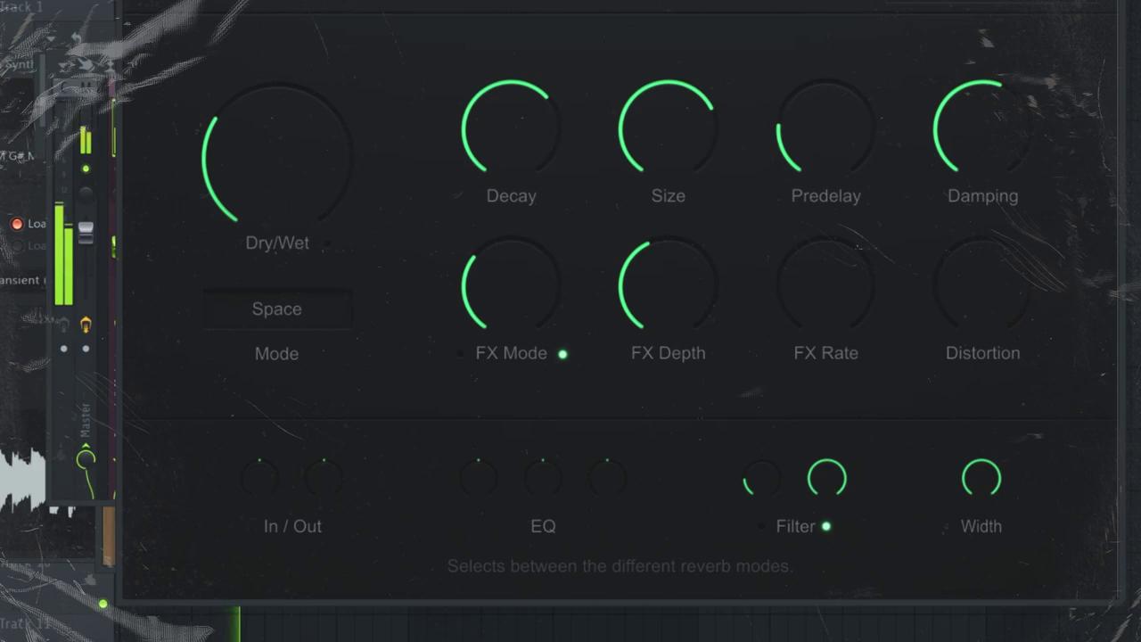
{"action": "left_click", "coordinate": [276, 308]}
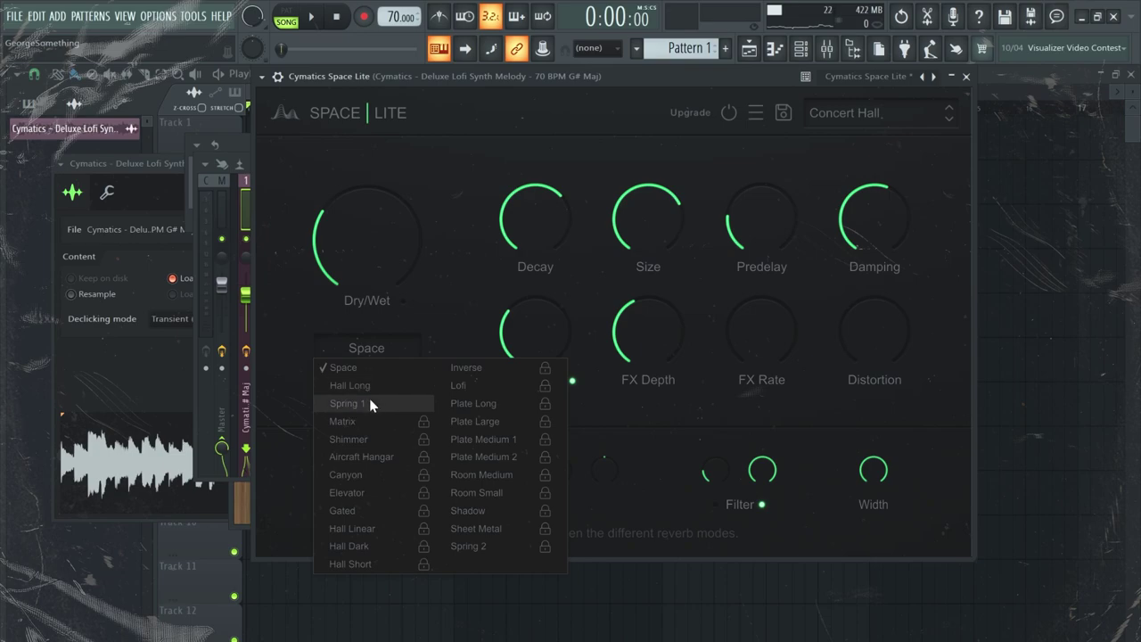
{"action": "left_click", "coordinate": [369, 386]}
{"action": "key", "text": "space"}
{"action": "left_click_drag", "start_coordinate": [378, 259], "coordinate": [380, 225]}
{"action": "left_click_drag", "start_coordinate": [515, 211], "coordinate": [520, 236]}
{"action": "left_click_drag", "start_coordinate": [626, 220], "coordinate": [626, 230]}
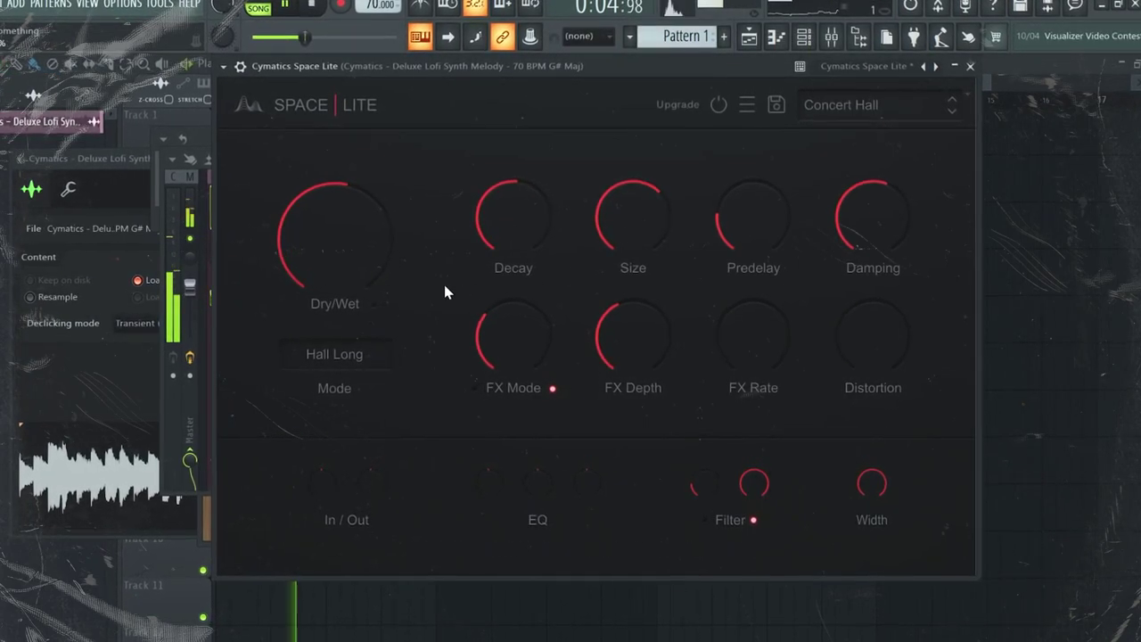
Step: Add slight distortion to Space Lite's reverb, darken the damping to about -43% and lower the dry/wet balance
{"action": "mouse_move", "coordinate": [846, 347]}
{"action": "left_mouse_down"}
{"action": "mouse_move", "coordinate": [866, 322]}
{"action": "mouse_move", "coordinate": [861, 283]}
{"action": "mouse_move", "coordinate": [866, 344]}
{"action": "left_mouse_up"}
{"action": "left_click_drag", "start_coordinate": [873, 196], "coordinate": [878, 255]}
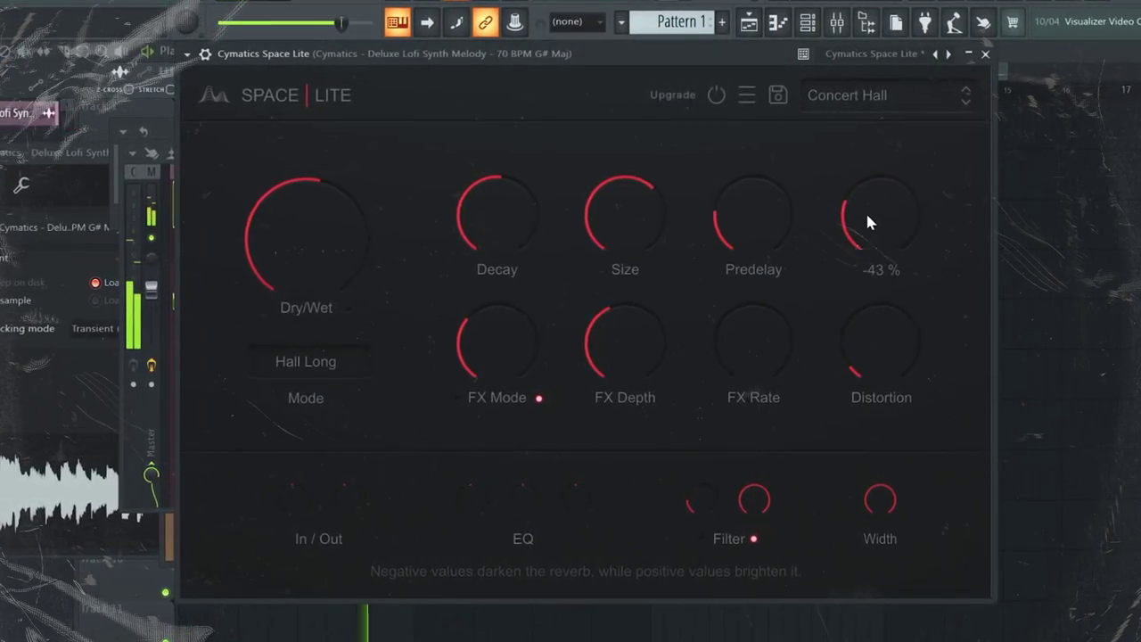
{"action": "left_click_drag", "start_coordinate": [304, 235], "coordinate": [280, 250]}
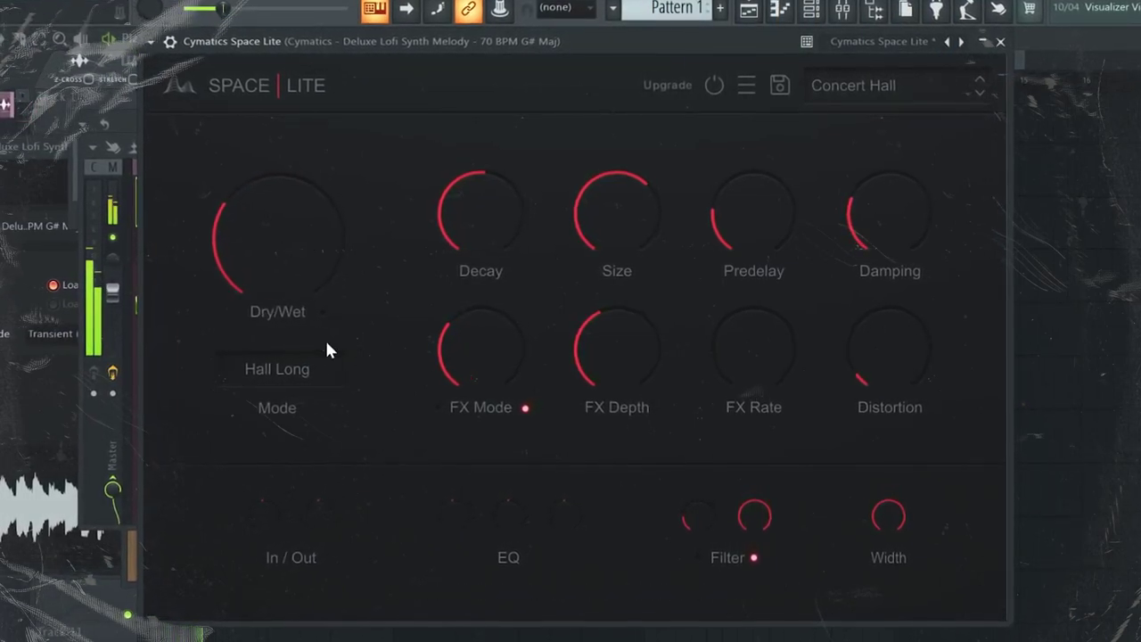
Step: Switch Space Lite's reverb mode to Spring 1 and raise the dry/wet balance above halfway
{"action": "left_click", "coordinate": [314, 369]}
{"action": "left_click", "coordinate": [273, 440]}
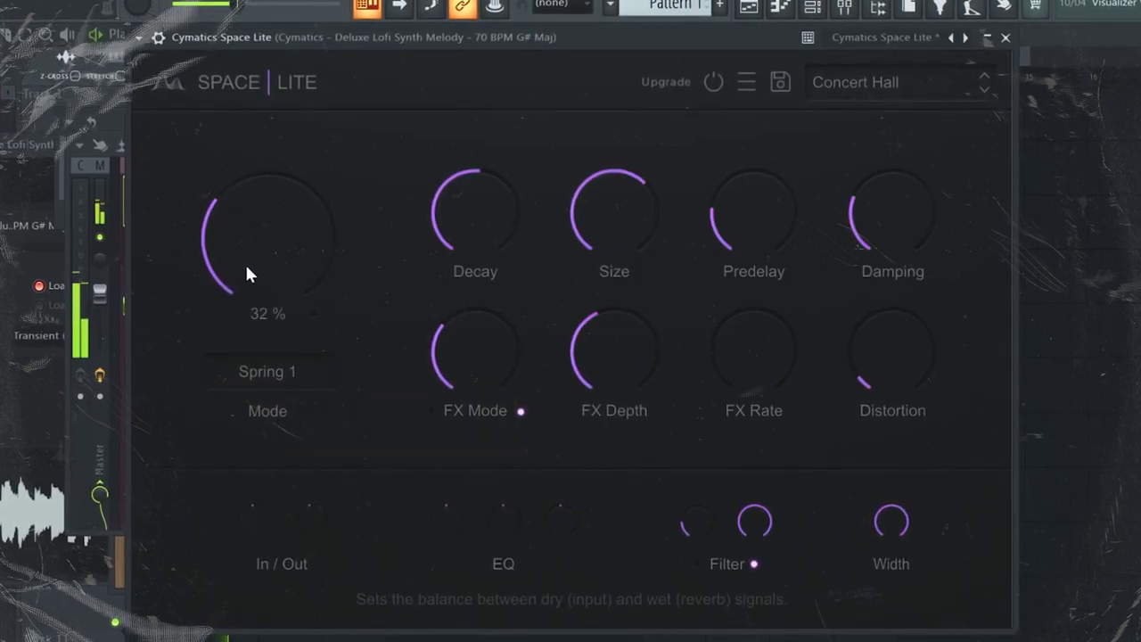
{"action": "left_click_drag", "start_coordinate": [246, 267], "coordinate": [257, 229]}
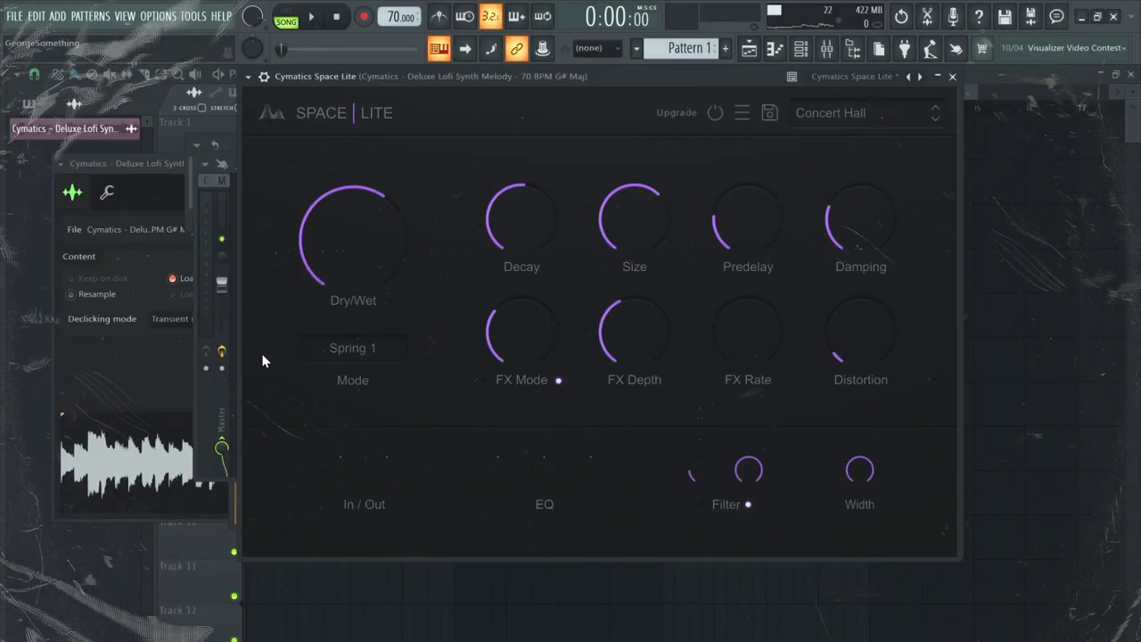
Step: Bring up ValhallaSupermassive in the melody's mixer effect chain and reposition its window
{"action": "left_click", "coordinate": [802, 50]}
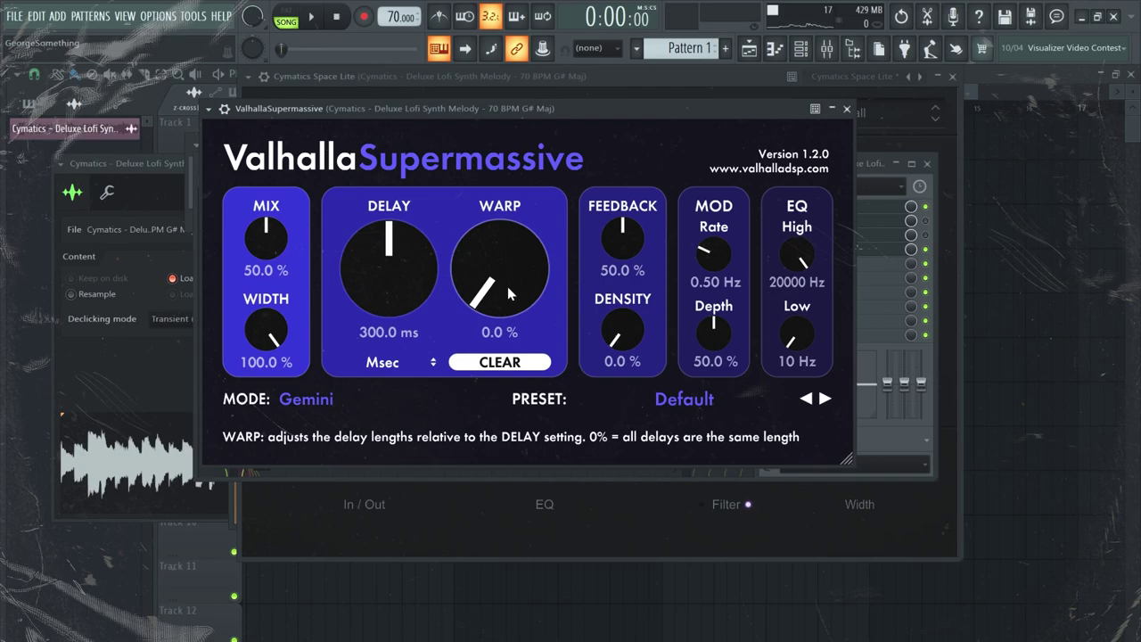
{"action": "left_click_drag", "start_coordinate": [567, 105], "coordinate": [576, 111]}
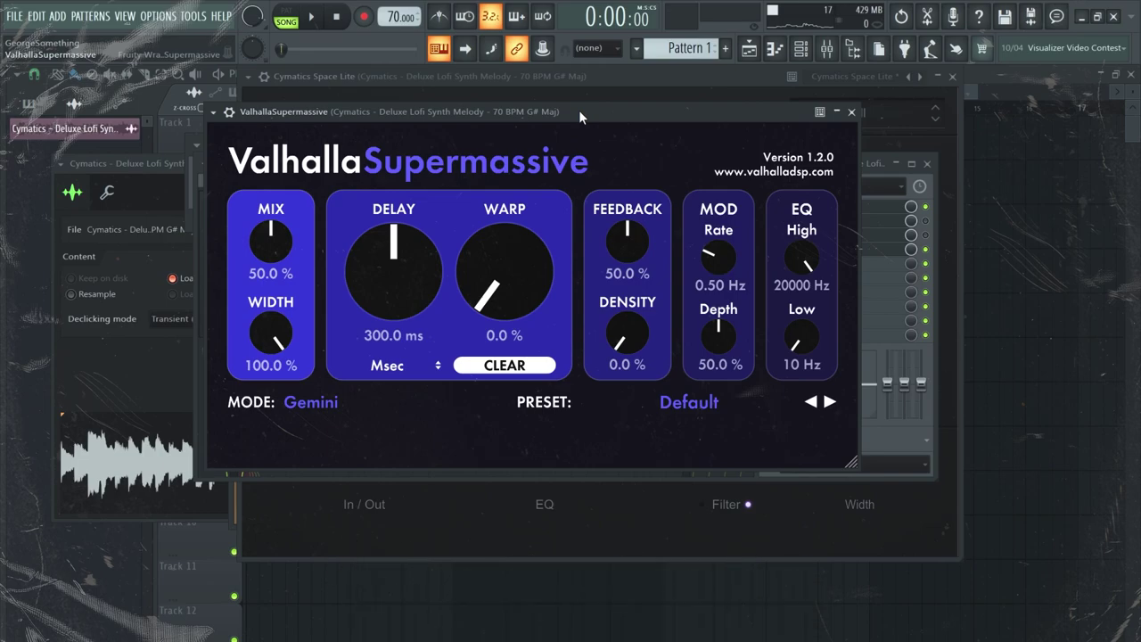
{"action": "mouse_move", "coordinate": [578, 110]}
{"action": "left_mouse_down"}
{"action": "mouse_move", "coordinate": [592, 112]}
{"action": "mouse_move", "coordinate": [572, 110]}
{"action": "left_mouse_up"}
Step: Audition Supermassive's small reverb preset Reverb2000 with the mix at 29.5% and the low EQ at 480 Hz
{"action": "left_click", "coordinate": [676, 407]}
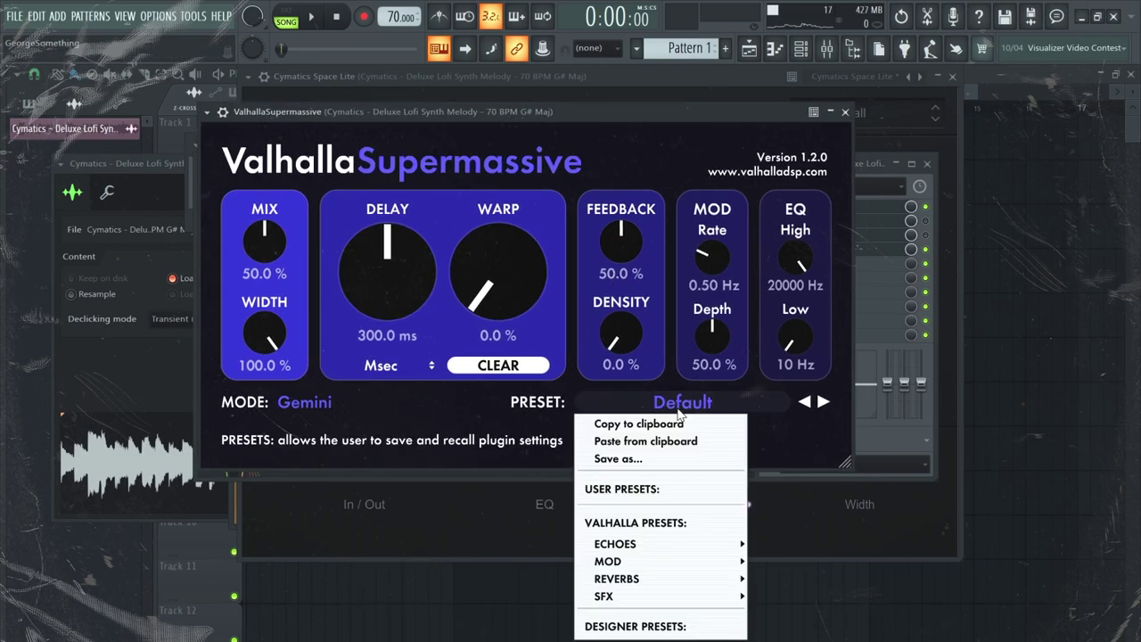
{"action": "mouse_move", "coordinate": [697, 581]}
{"action": "mouse_move", "coordinate": [787, 525]}
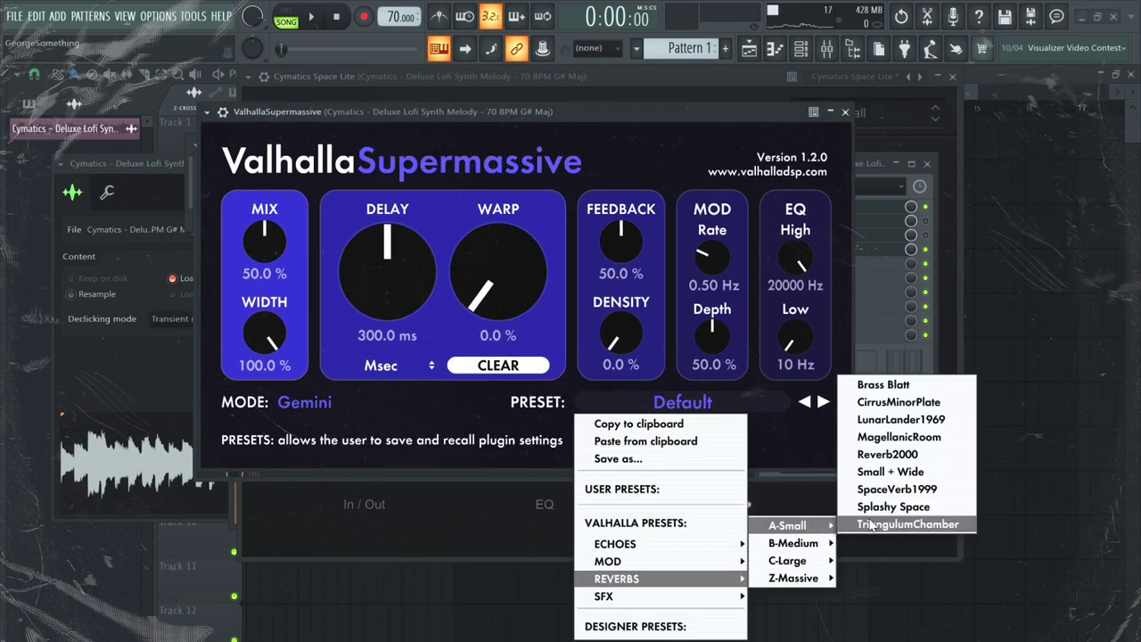
{"action": "left_click", "coordinate": [887, 455]}
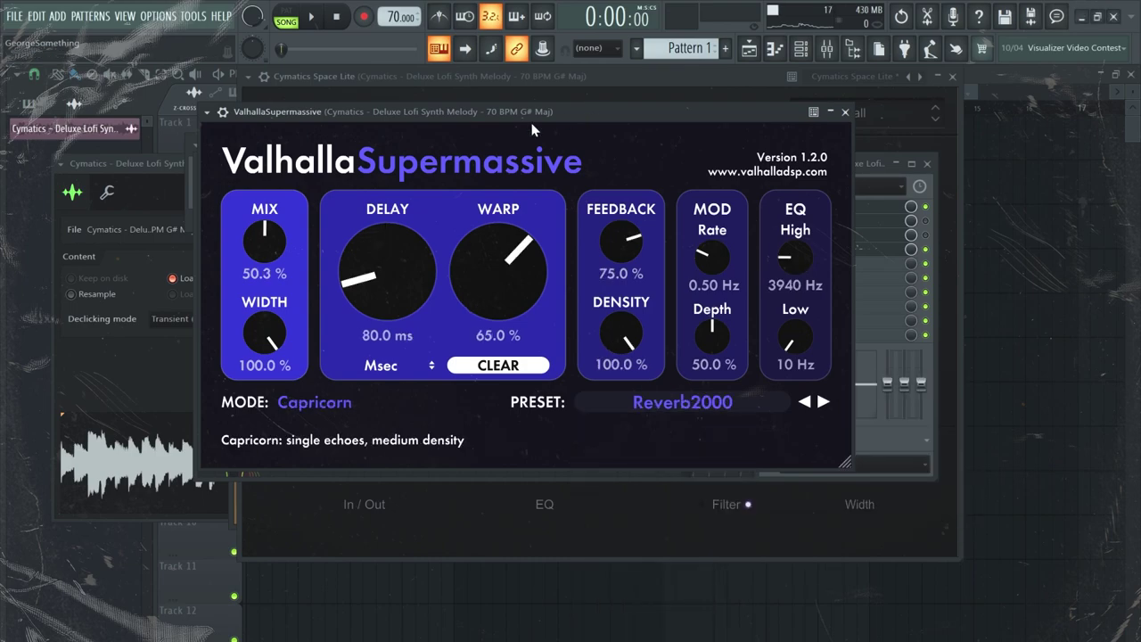
{"action": "key", "text": "space"}
{"action": "mouse_move", "coordinate": [267, 249]}
{"action": "left_mouse_down"}
{"action": "mouse_move", "coordinate": [257, 294]}
{"action": "mouse_move", "coordinate": [266, 187]}
{"action": "mouse_move", "coordinate": [265, 272]}
{"action": "left_mouse_up"}
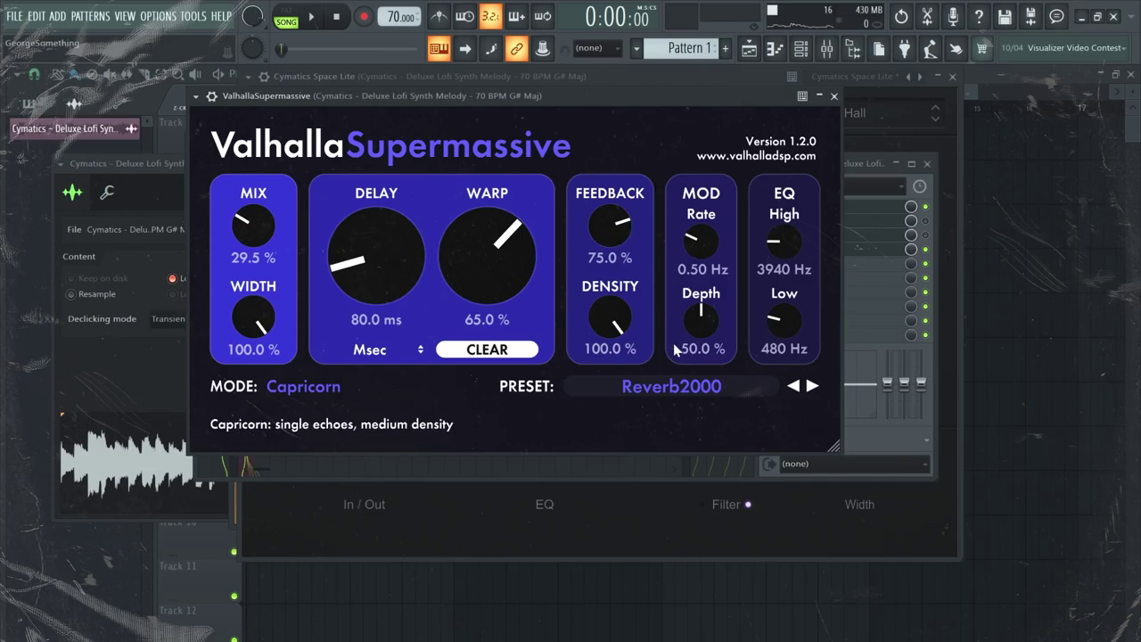
Step: Load Supermassive's Carousel echo preset, play the melody and reduce the mix
{"action": "left_click", "coordinate": [784, 470]}
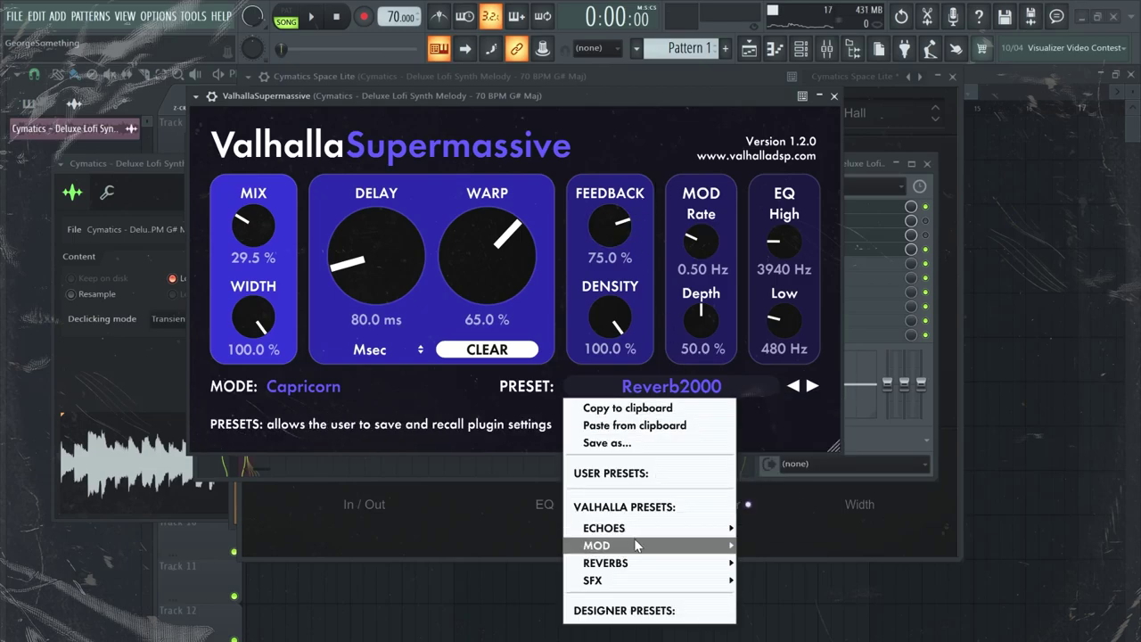
{"action": "mouse_move", "coordinate": [656, 533]}
{"action": "left_click", "coordinate": [886, 423]}
{"action": "key", "text": "space"}
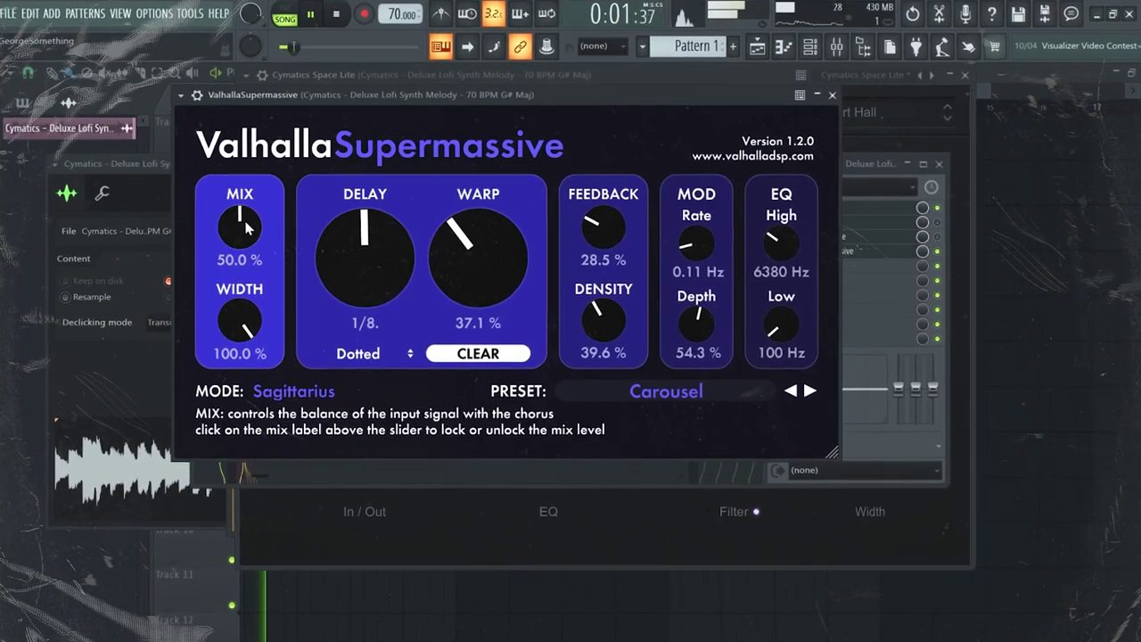
{"action": "left_click_drag", "start_coordinate": [248, 228], "coordinate": [184, 350]}
Step: Audition the Supermassive presets Dotted8thChorusEcho, DottedEighthOrbits and Lustrous Dotted-Eighth with the mix turned down
{"action": "left_click", "coordinate": [823, 397]}
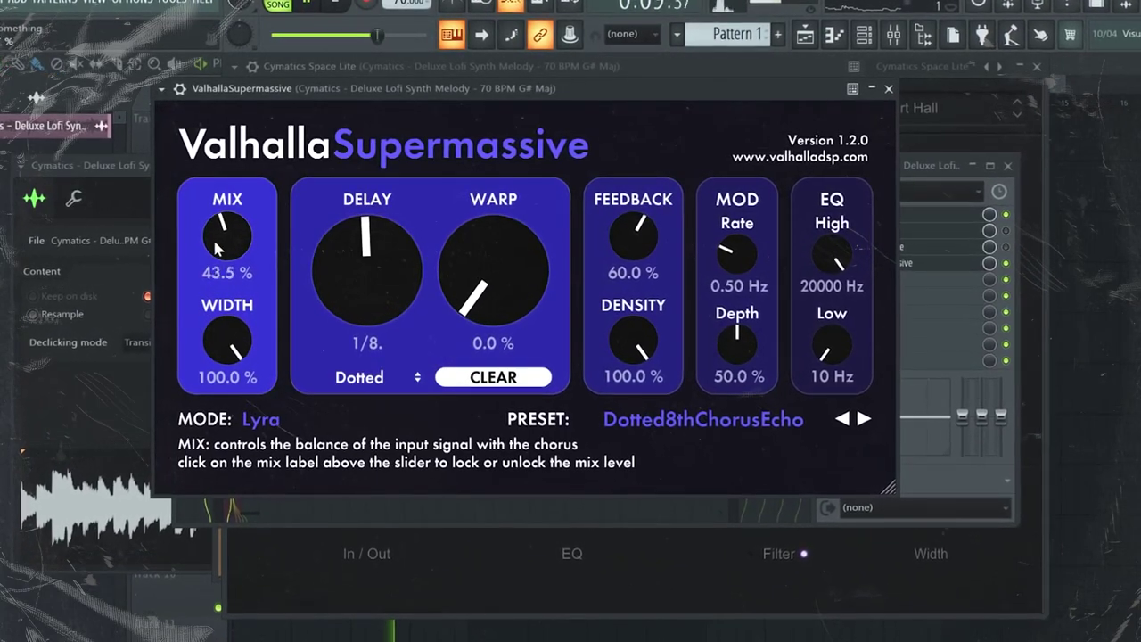
{"action": "left_click_drag", "start_coordinate": [217, 250], "coordinate": [208, 316]}
{"action": "left_click", "coordinate": [864, 418]}
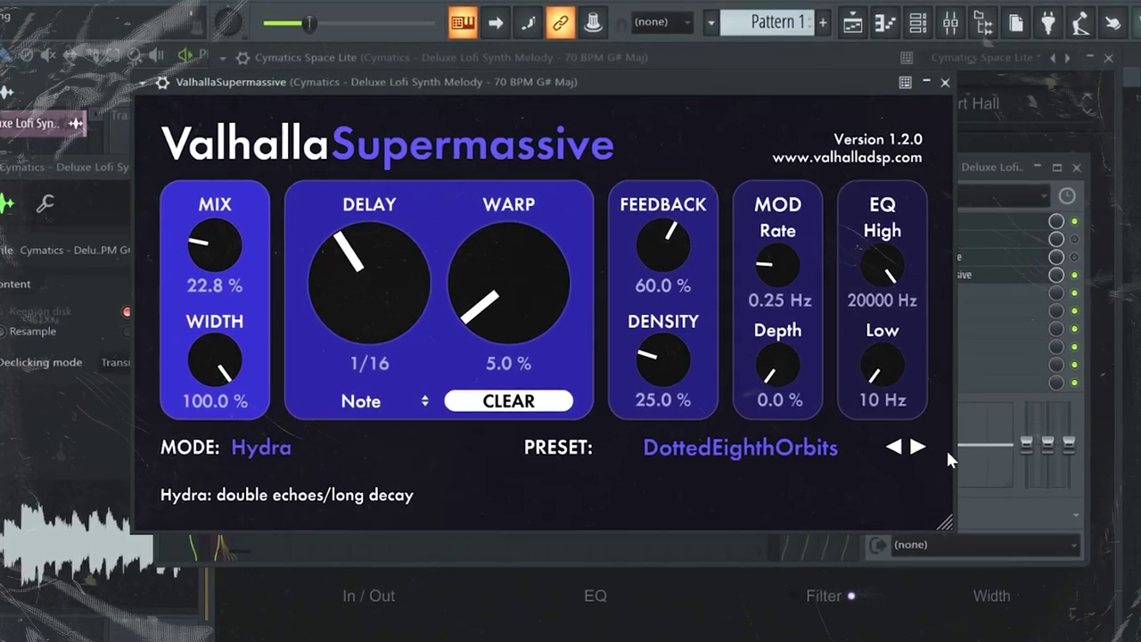
{"action": "left_click", "coordinate": [917, 446]}
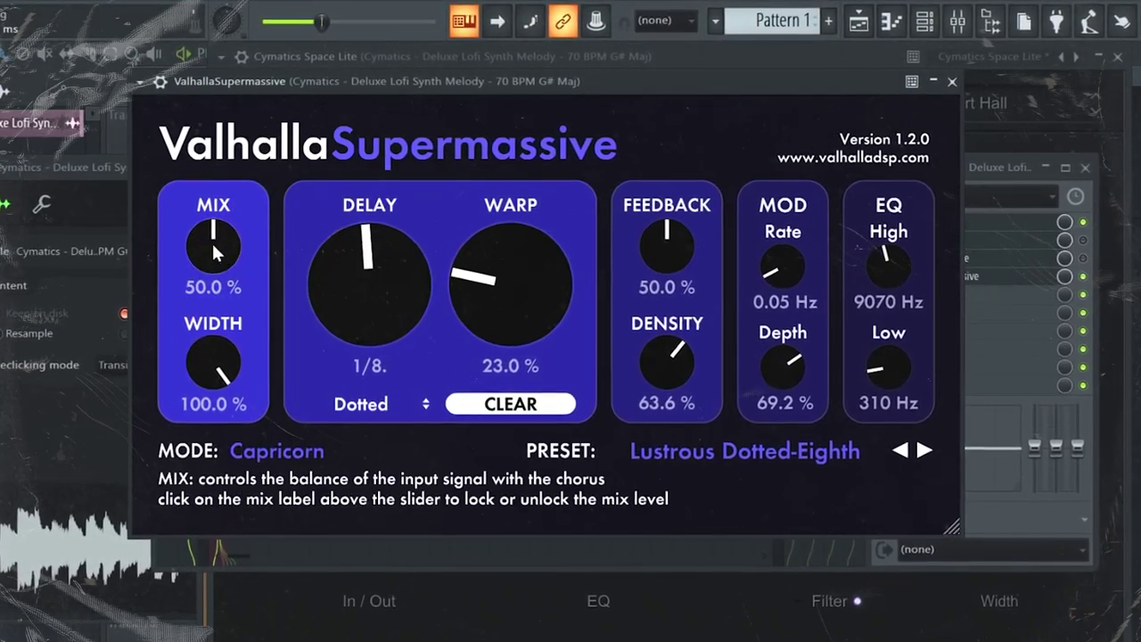
{"action": "left_click_drag", "start_coordinate": [215, 245], "coordinate": [199, 292]}
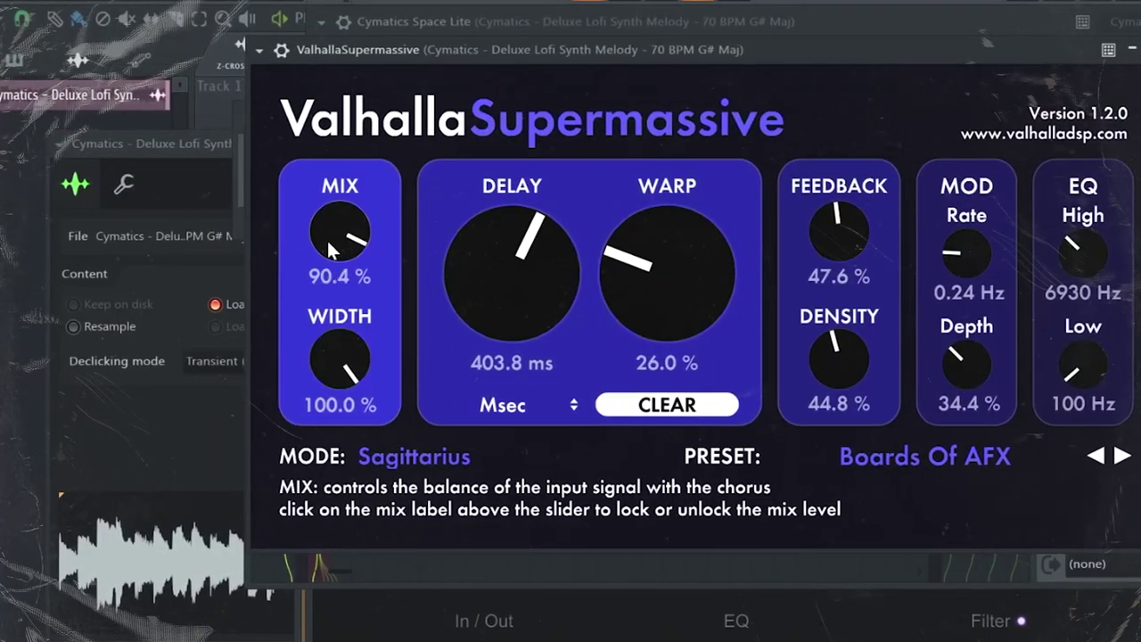
Step: Try the Boards Of AFX preset at 31.2% mix, advance to the following Supermassive preset and lower its mix
{"action": "left_click_drag", "start_coordinate": [329, 244], "coordinate": [221, 406]}
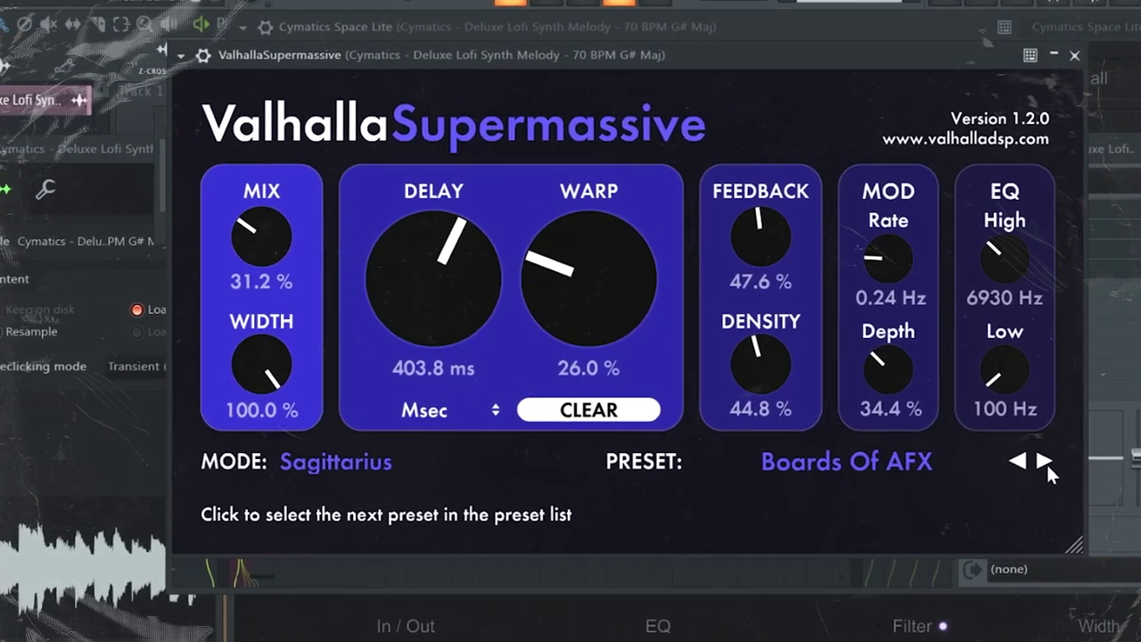
{"action": "left_click", "coordinate": [1054, 459]}
{"action": "left_click_drag", "start_coordinate": [268, 243], "coordinate": [145, 440]}
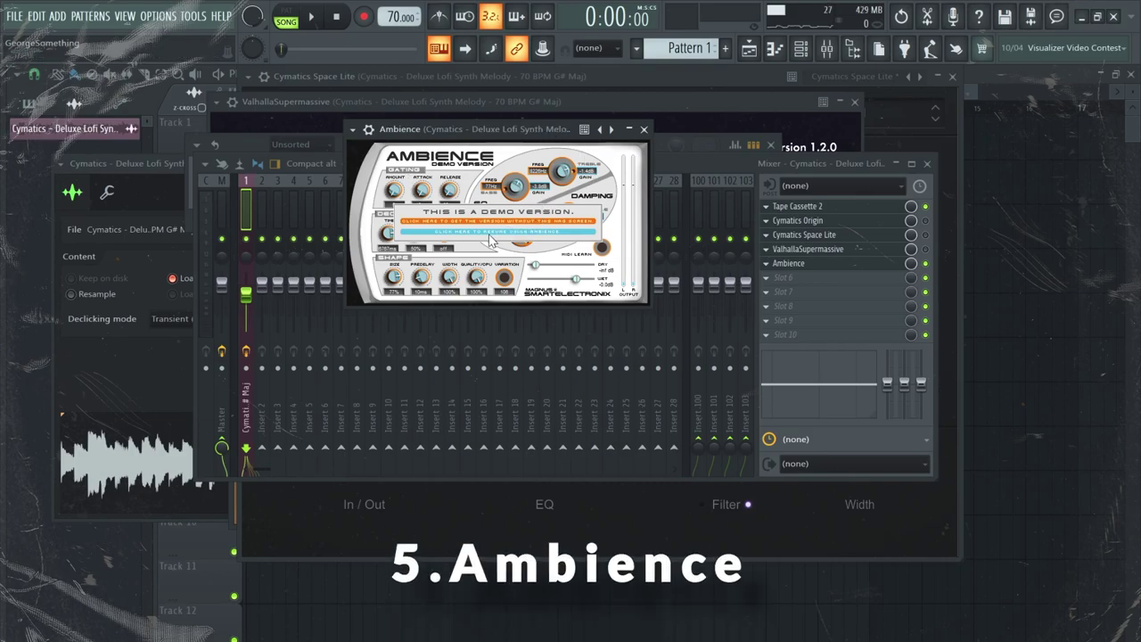
Step: Dismiss the demo notice in the Ambience reverb and reposition the plugin window over the mixer
{"action": "left_click", "coordinate": [499, 231]}
{"action": "left_click_drag", "start_coordinate": [523, 132], "coordinate": [553, 135]}
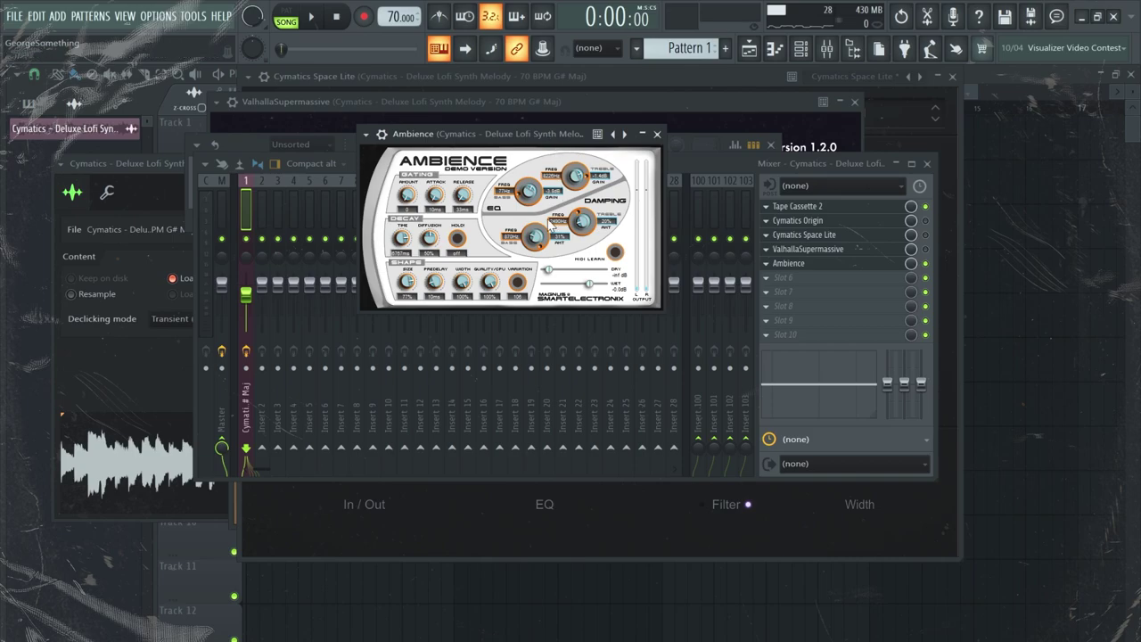
{"action": "left_click_drag", "start_coordinate": [541, 139], "coordinate": [544, 141]}
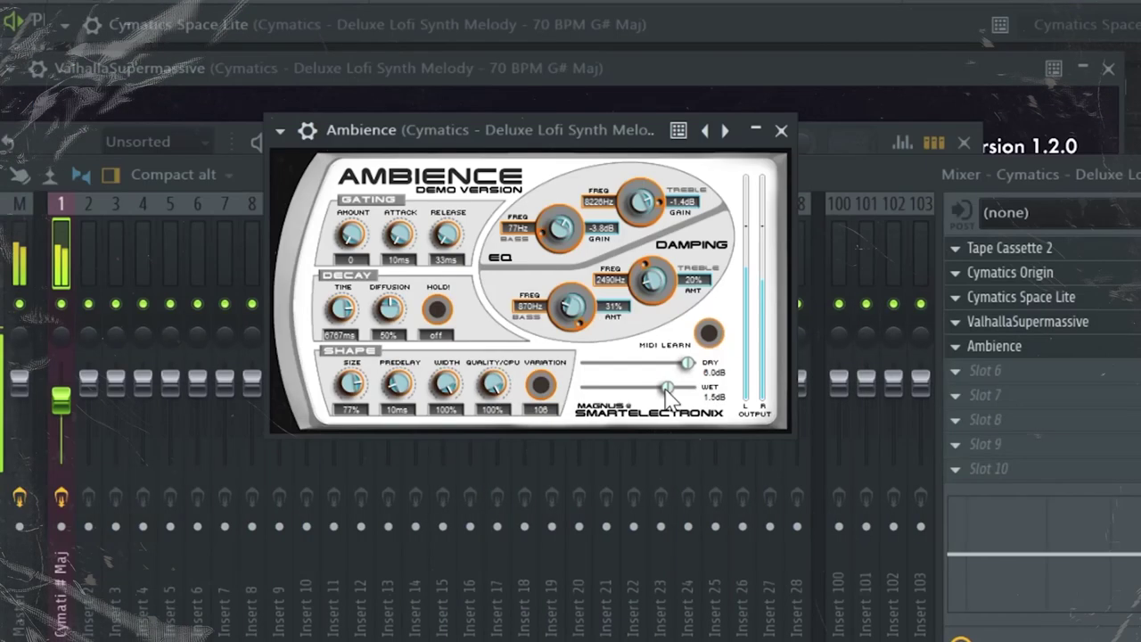
Step: Set Ambience's wet level to -6.2 dB, the dry level to -13.8 dB and the treble damping to 24%
{"action": "left_click_drag", "start_coordinate": [596, 287], "coordinate": [589, 287]}
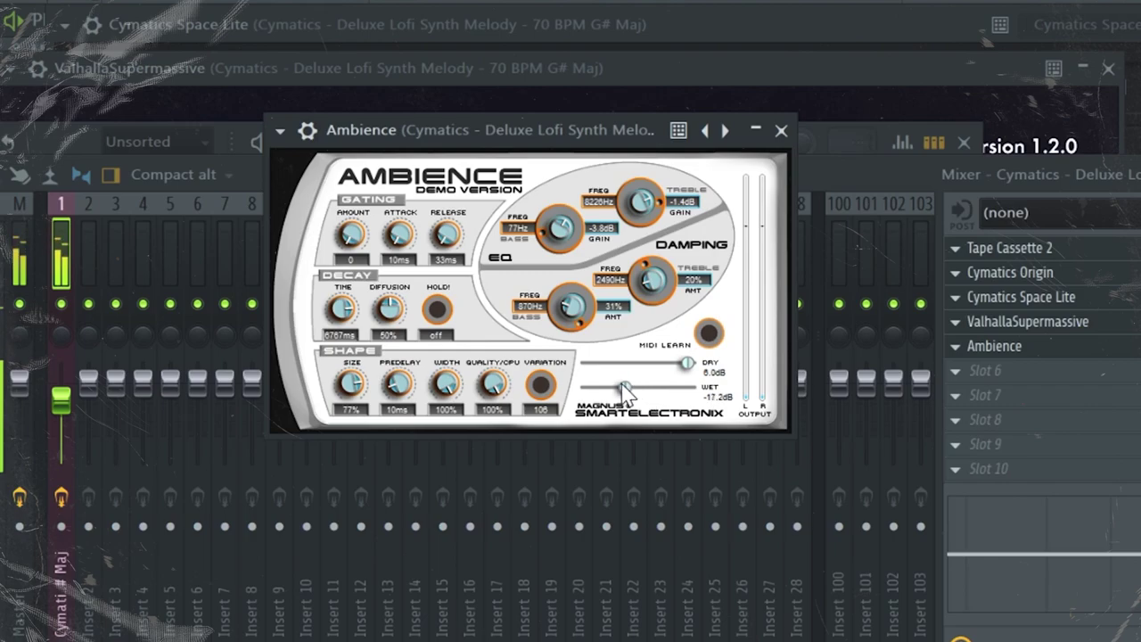
{"action": "left_click_drag", "start_coordinate": [623, 383], "coordinate": [662, 374]}
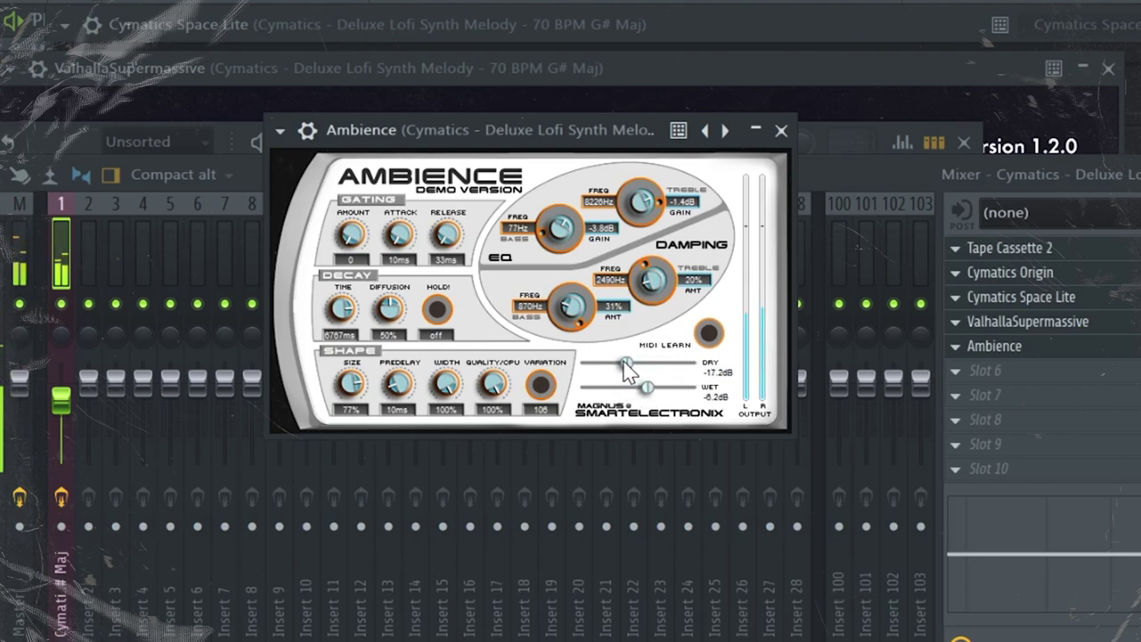
{"action": "left_click_drag", "start_coordinate": [631, 372], "coordinate": [651, 381]}
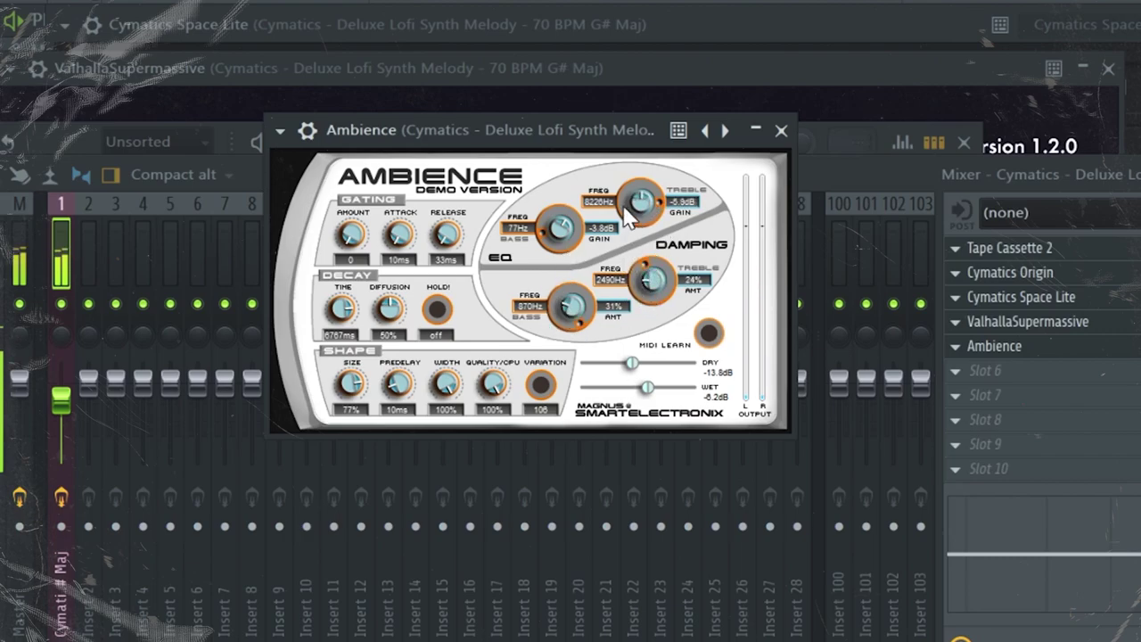
Step: Set Ambience's treble gain to -3.2 dB, size to 85% and width to 91%, with wet at -9.0 dB and dry at -4.8 dB
{"action": "left_click_drag", "start_coordinate": [584, 121], "coordinate": [585, 128]}
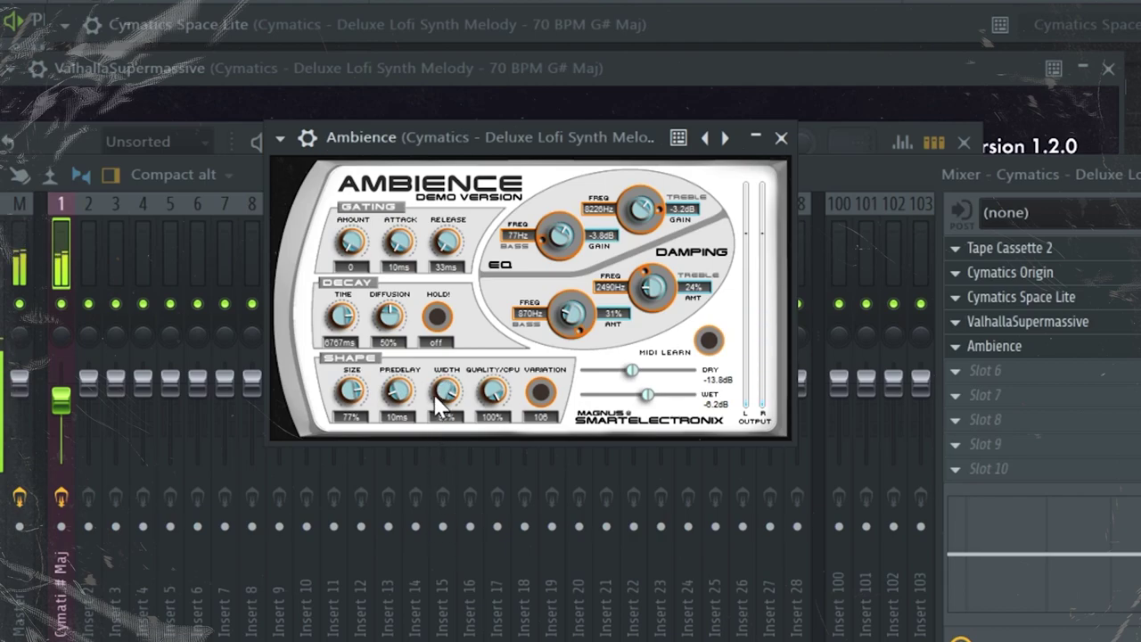
{"action": "left_click_drag", "start_coordinate": [358, 389], "coordinate": [388, 388]}
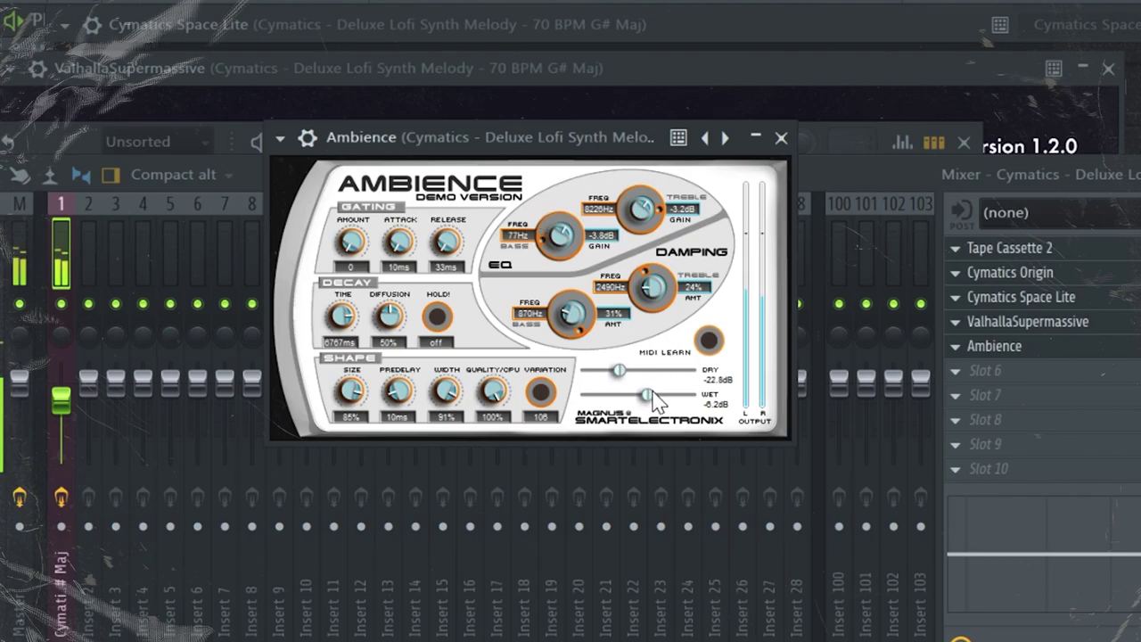
{"action": "mouse_move", "coordinate": [651, 391]}
{"action": "left_mouse_down"}
{"action": "mouse_move", "coordinate": [626, 370]}
{"action": "mouse_move", "coordinate": [642, 373]}
{"action": "left_mouse_up"}
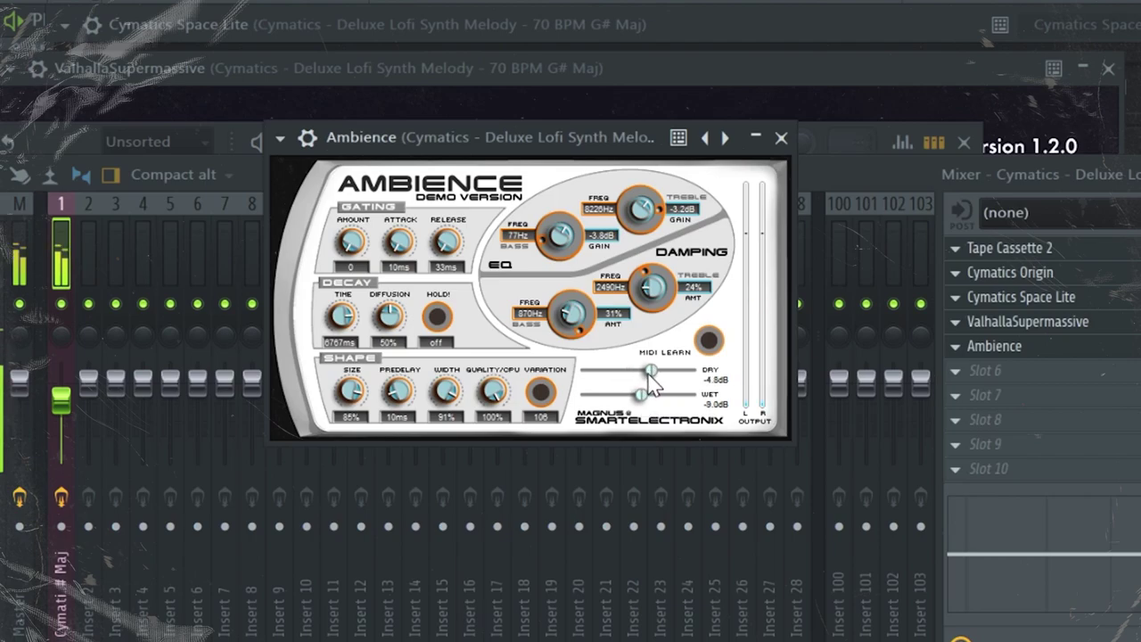
{"action": "left_click_drag", "start_coordinate": [604, 143], "coordinate": [636, 157]}
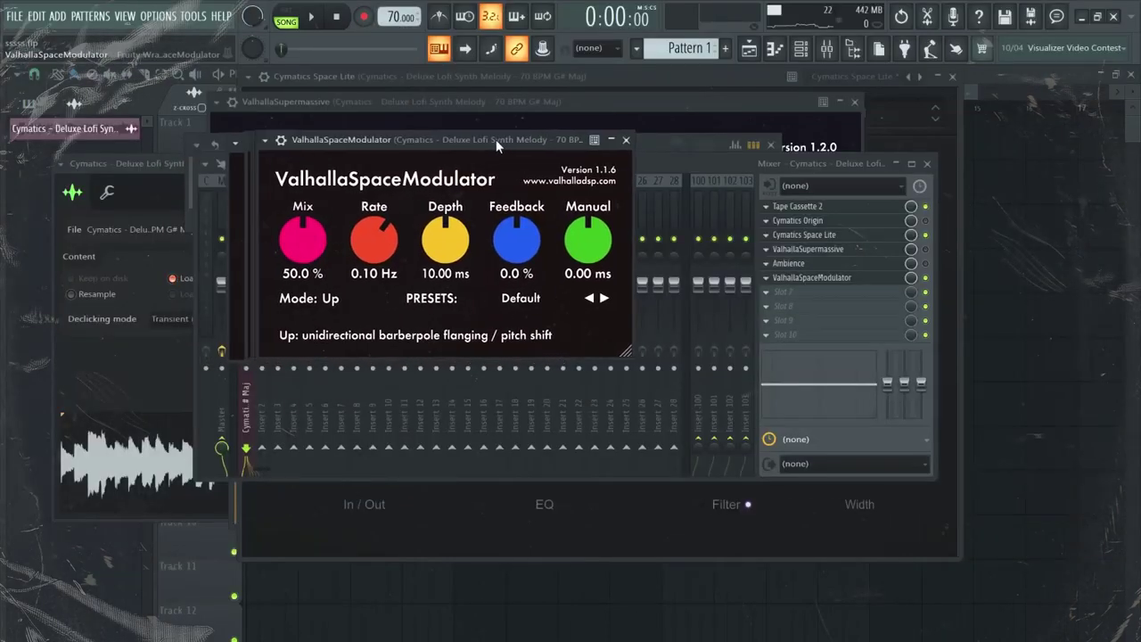
Step: Reposition the ValhallaSpaceModulator window and look through its factory preset categories, including Chorus, Resonators and Reverbs
{"action": "left_click_drag", "start_coordinate": [496, 139], "coordinate": [568, 135]}
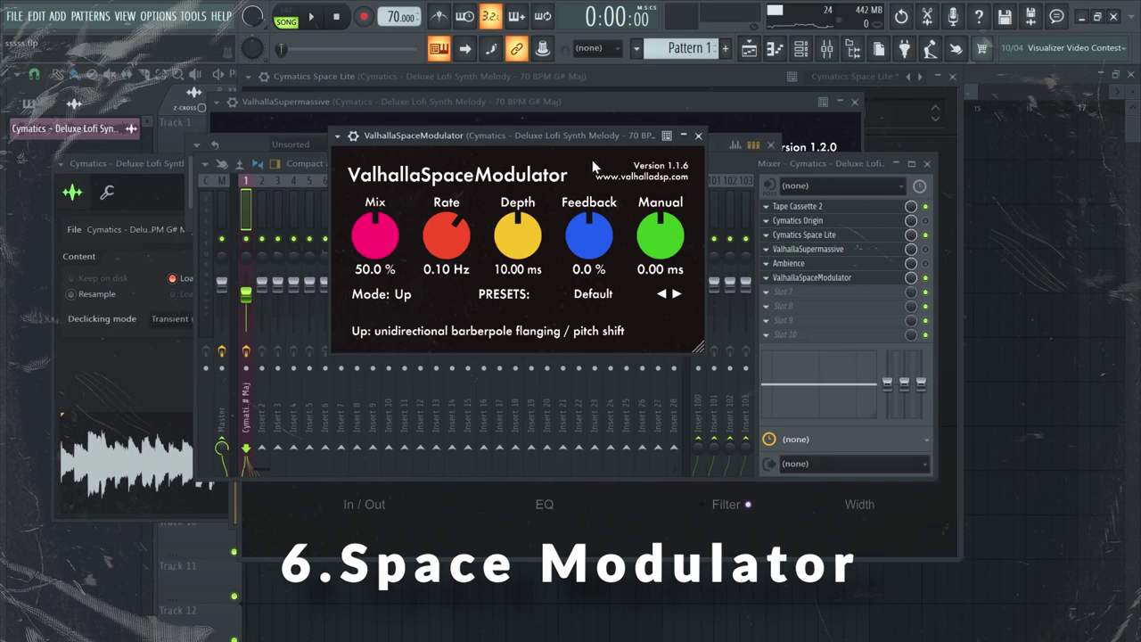
{"action": "left_click", "coordinate": [593, 293]}
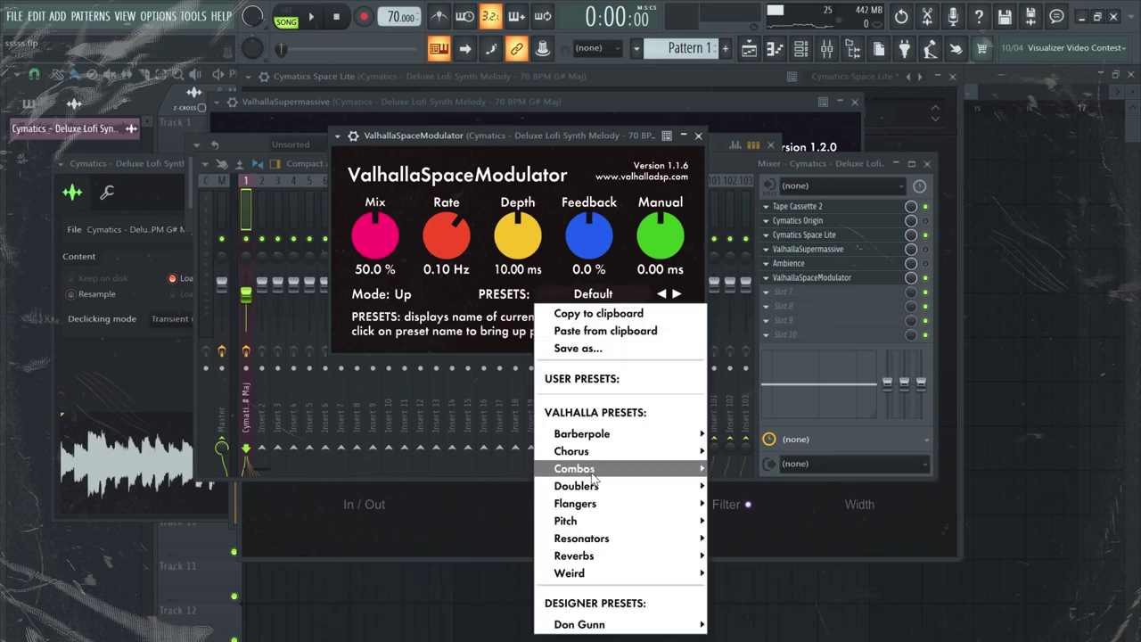
{"action": "mouse_move", "coordinate": [659, 458]}
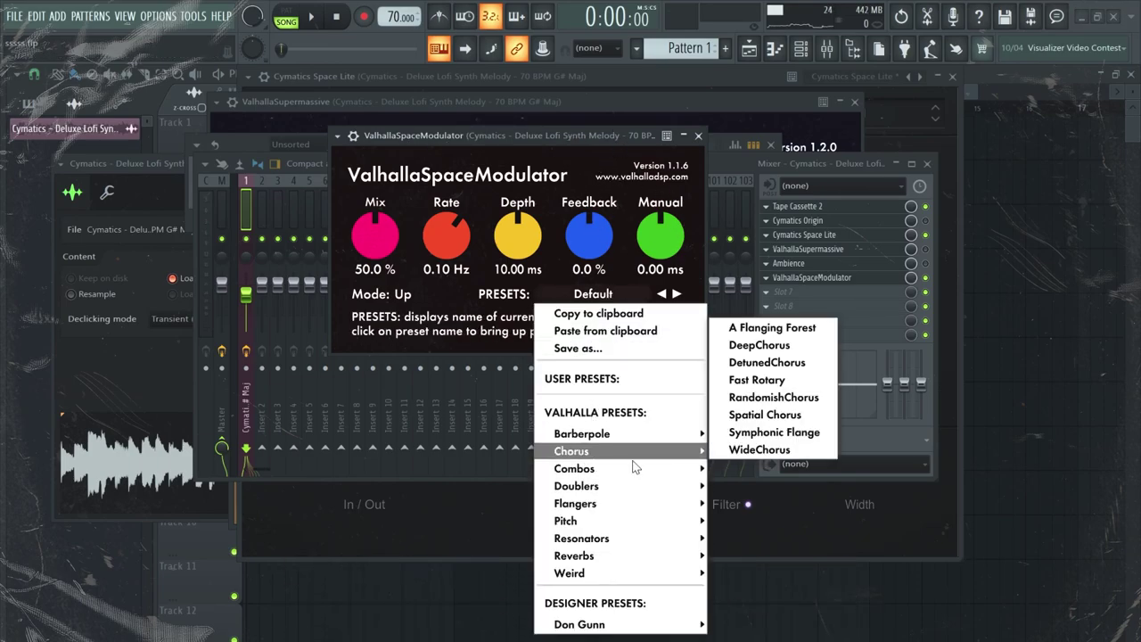
{"action": "mouse_move", "coordinate": [594, 492]}
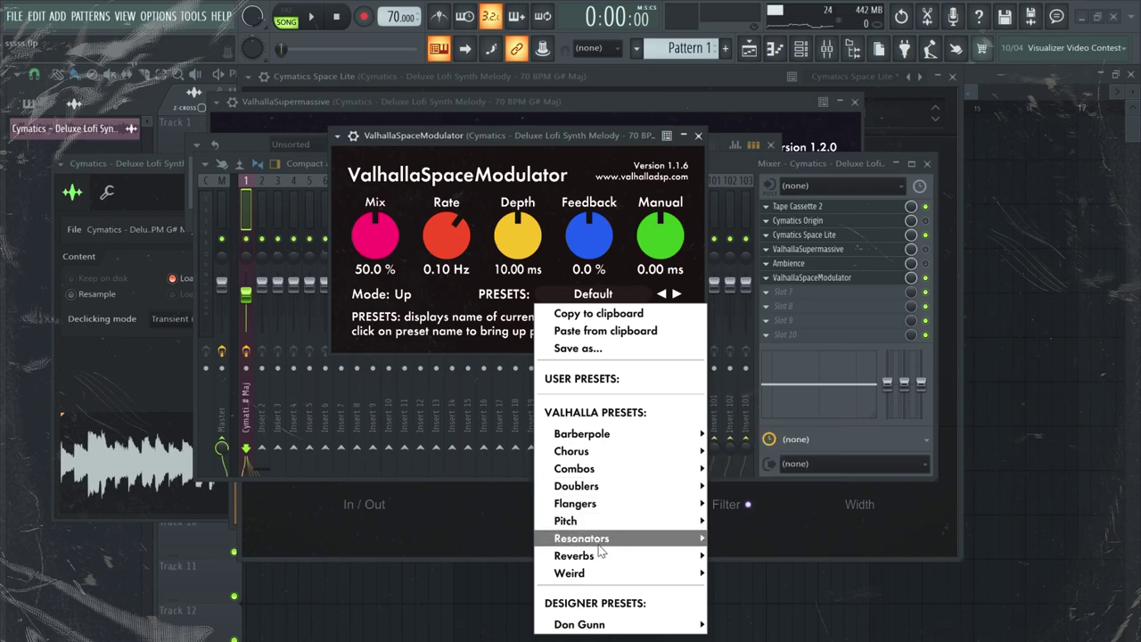
{"action": "mouse_move", "coordinate": [664, 556]}
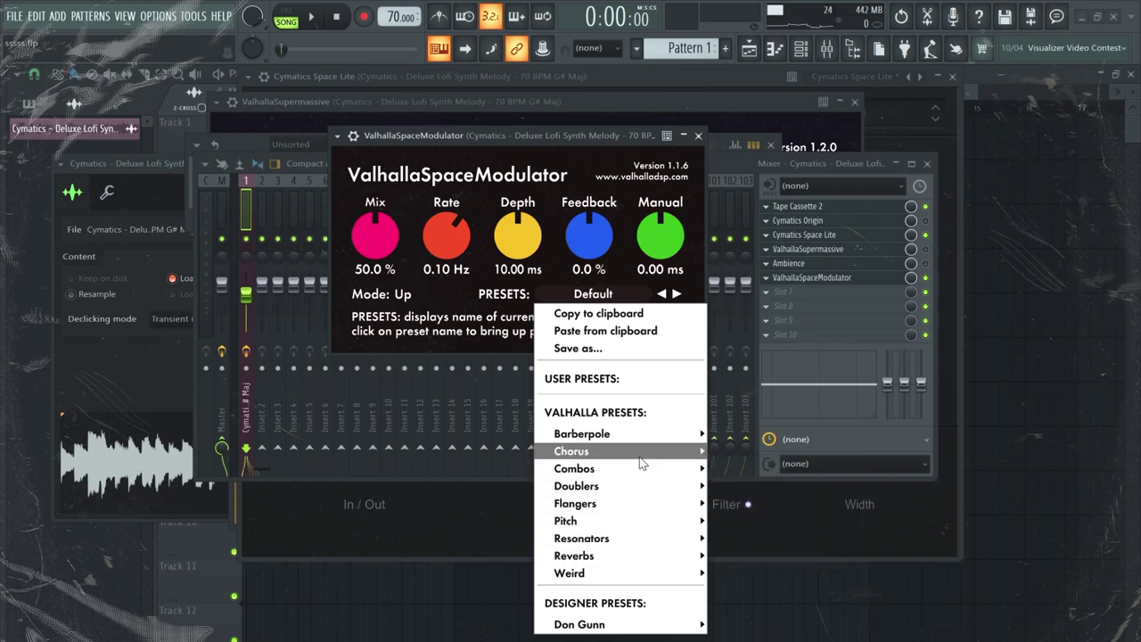
{"action": "left_click_drag", "start_coordinate": [589, 131], "coordinate": [581, 134]}
Step: Start playback of the loop and try ValhallaSpaceModulator's FlangeDown preset at 28.1% mix
{"action": "key", "text": "space"}
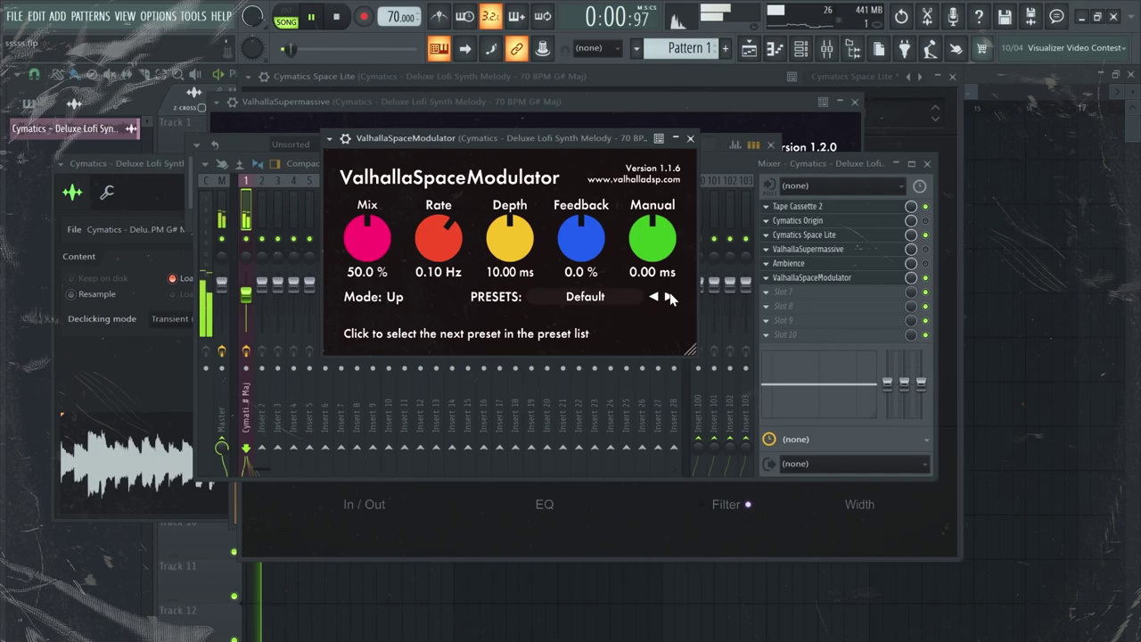
{"action": "left_click", "coordinate": [669, 300]}
{"action": "left_click", "coordinate": [668, 298]}
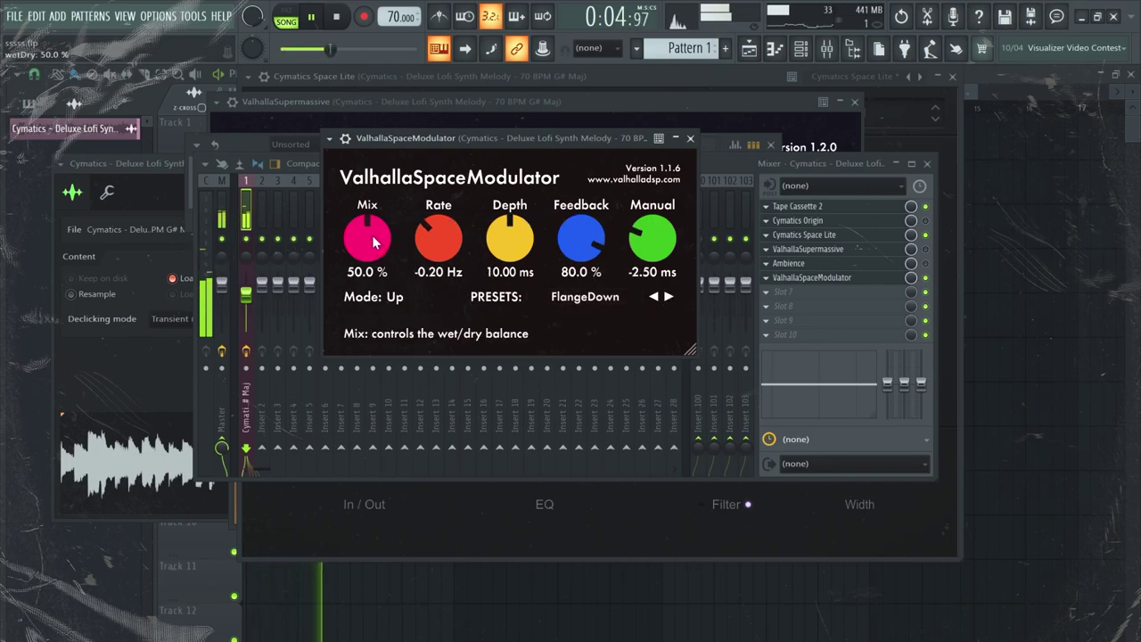
{"action": "left_click_drag", "start_coordinate": [372, 235], "coordinate": [381, 267]}
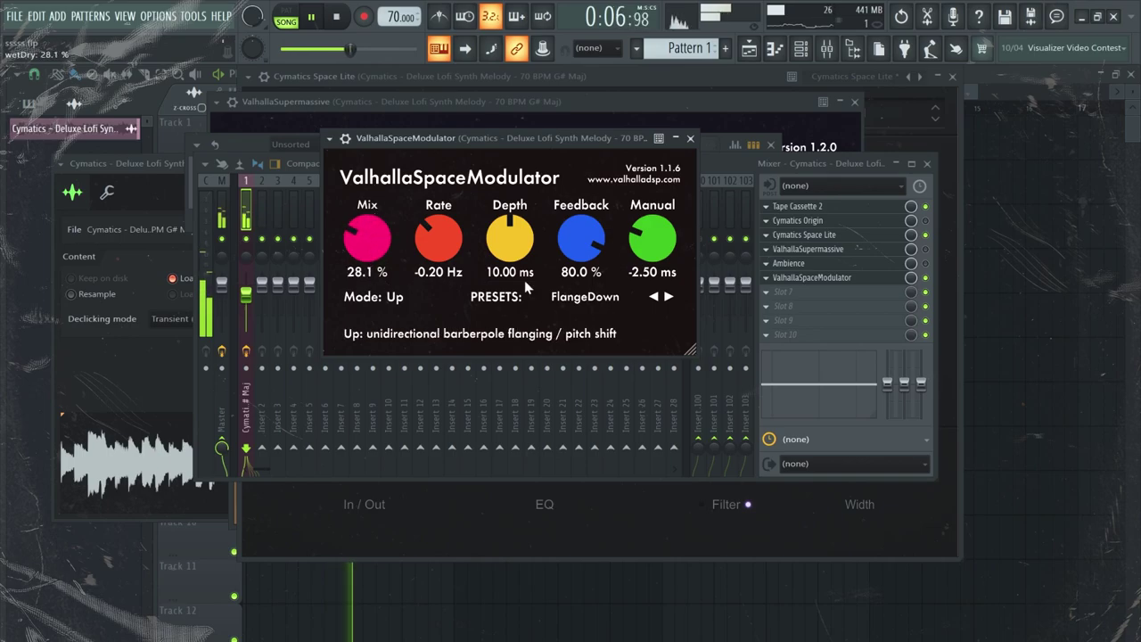
Step: Audition the HollowFlangeDown preset and try InfiniteViolinFlangeUp with the mix lowered to 48.3%
{"action": "left_click", "coordinate": [668, 298]}
{"action": "left_click", "coordinate": [669, 299]}
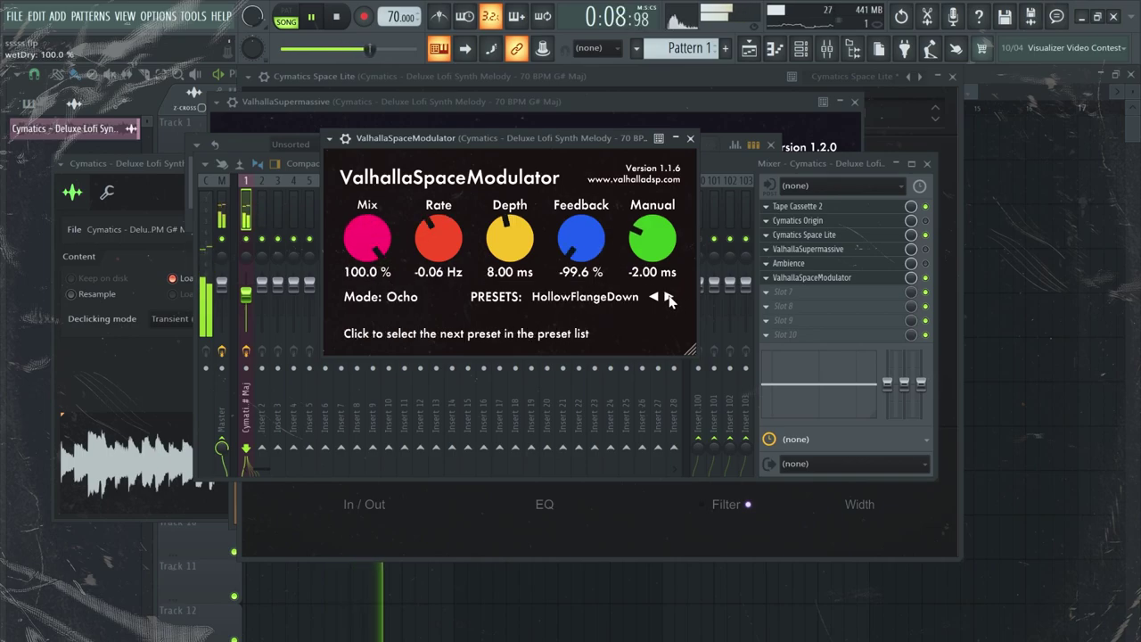
{"action": "left_click", "coordinate": [668, 299]}
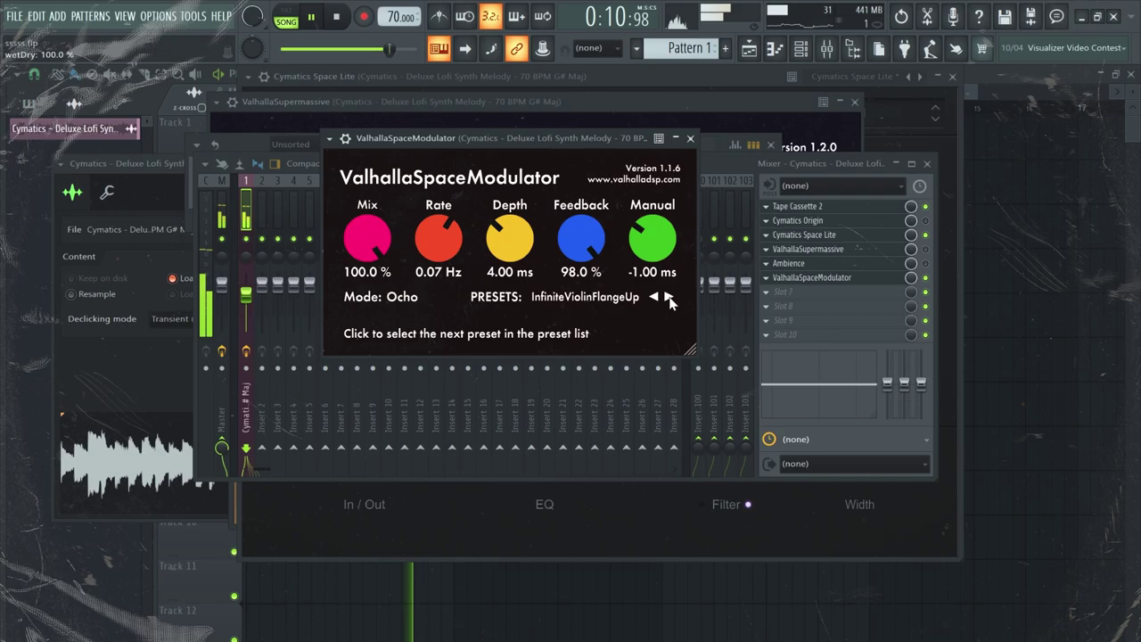
{"action": "left_click_drag", "start_coordinate": [374, 245], "coordinate": [350, 349]}
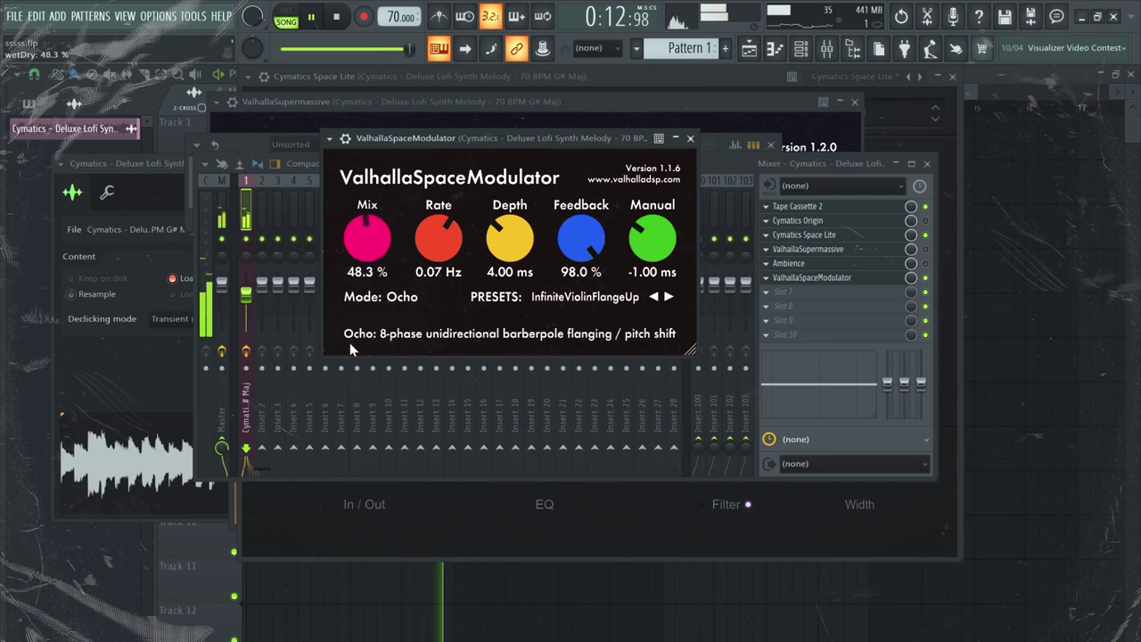
Step: Audition the ShallowFlangeDown preset and pick A Flanging Forest from the Chorus presets
{"action": "left_click", "coordinate": [669, 296]}
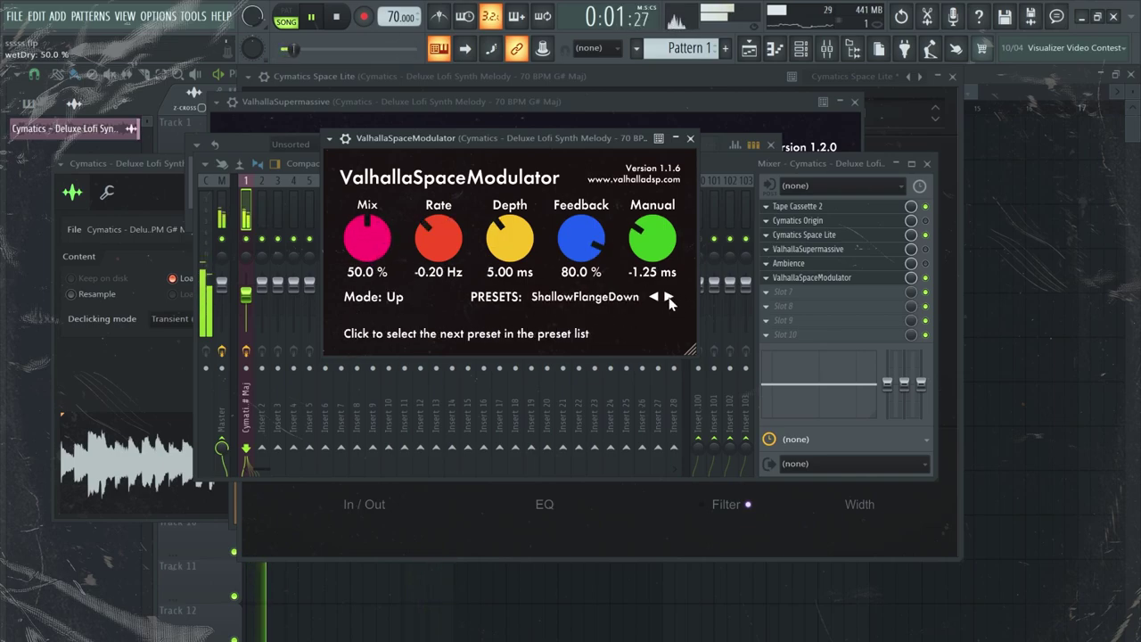
{"action": "left_click", "coordinate": [670, 297]}
{"action": "left_click", "coordinate": [668, 297]}
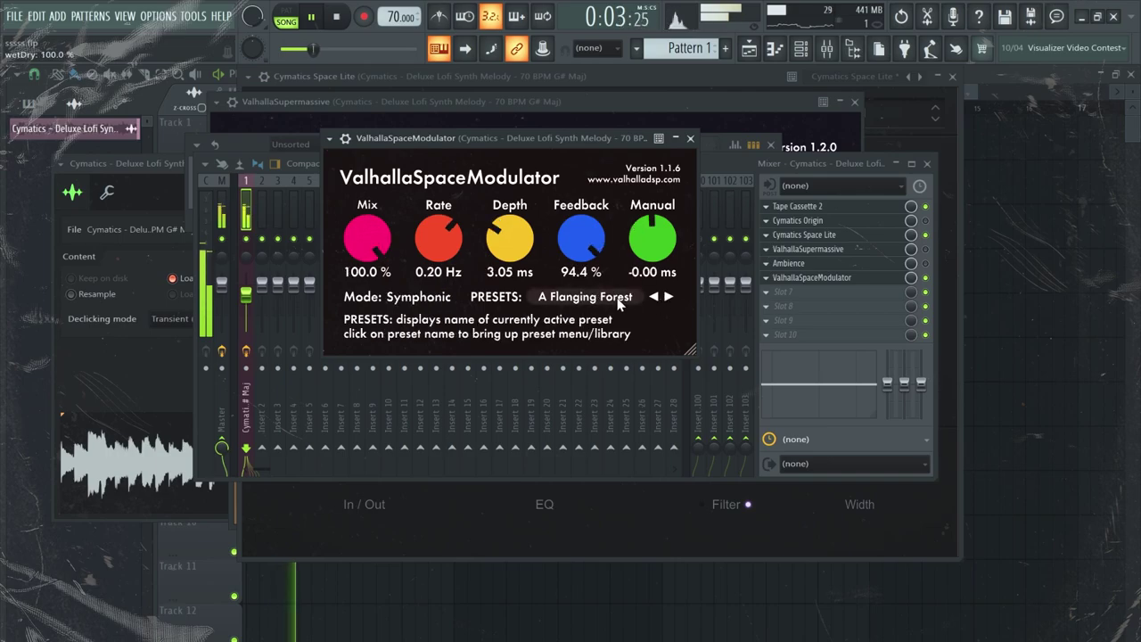
{"action": "left_click", "coordinate": [584, 296]}
{"action": "mouse_move", "coordinate": [590, 454]}
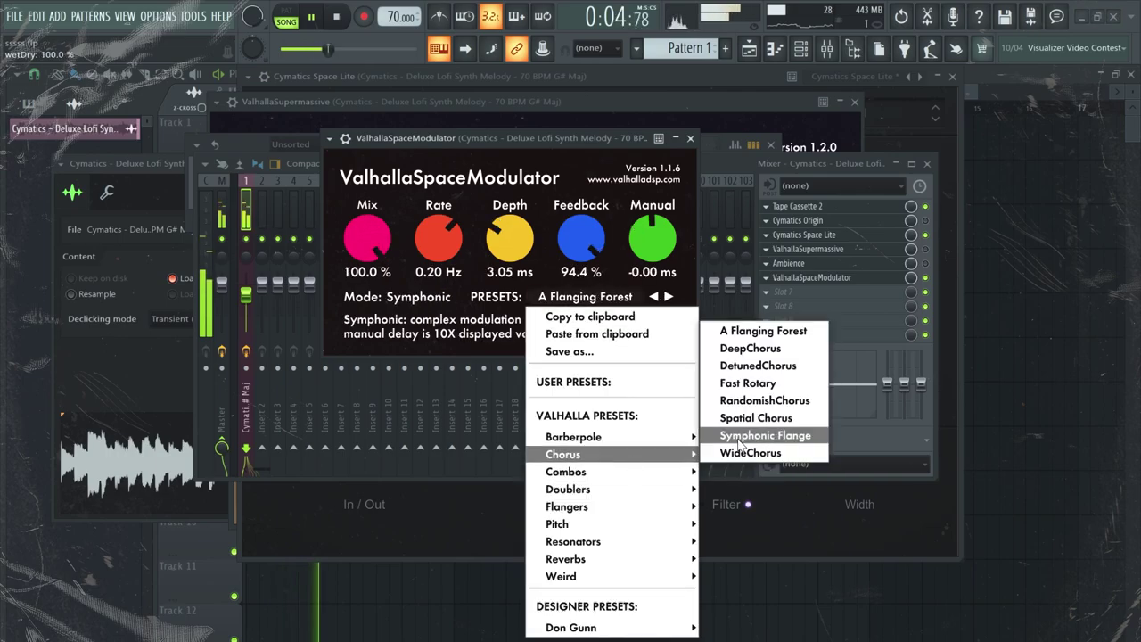
{"action": "left_click", "coordinate": [749, 333]}
Step: Audition the DeepChorus and DetunedChorus presets and try Fast Rotary at 27.9% mix
{"action": "left_click", "coordinate": [668, 297]}
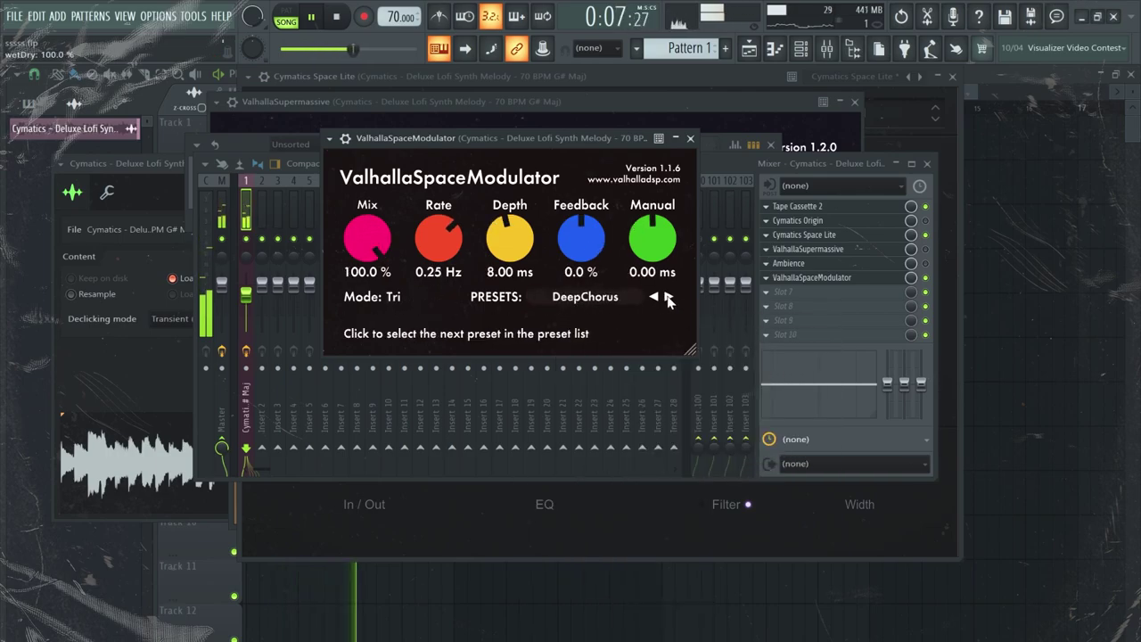
{"action": "left_click", "coordinate": [669, 297]}
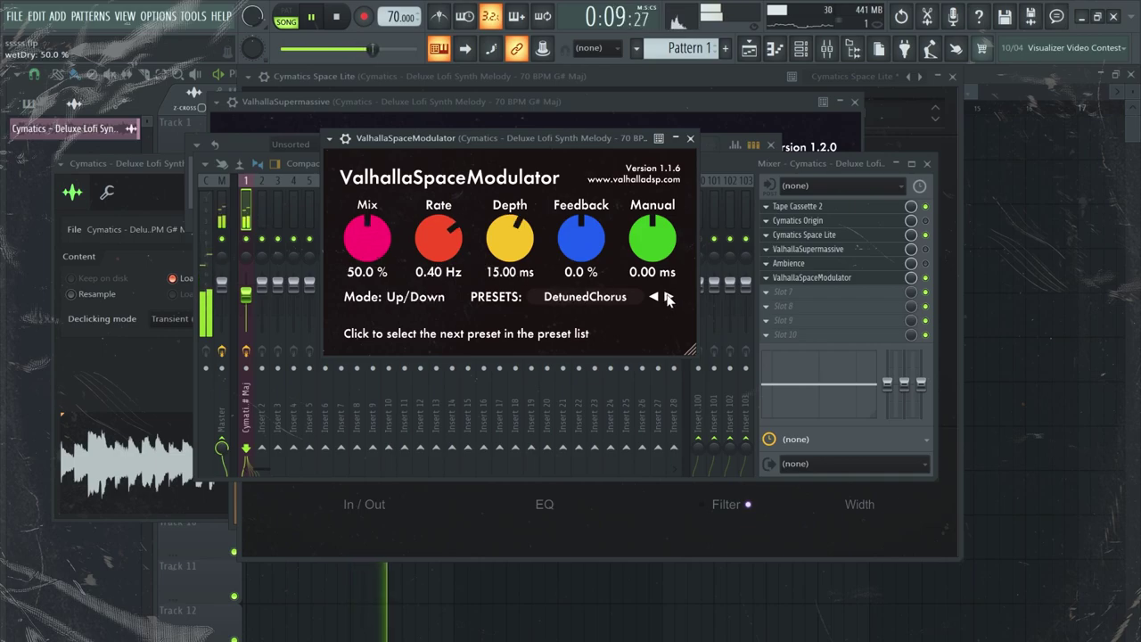
{"action": "left_click_drag", "start_coordinate": [366, 238], "coordinate": [412, 237]}
{"action": "left_click", "coordinate": [668, 297]}
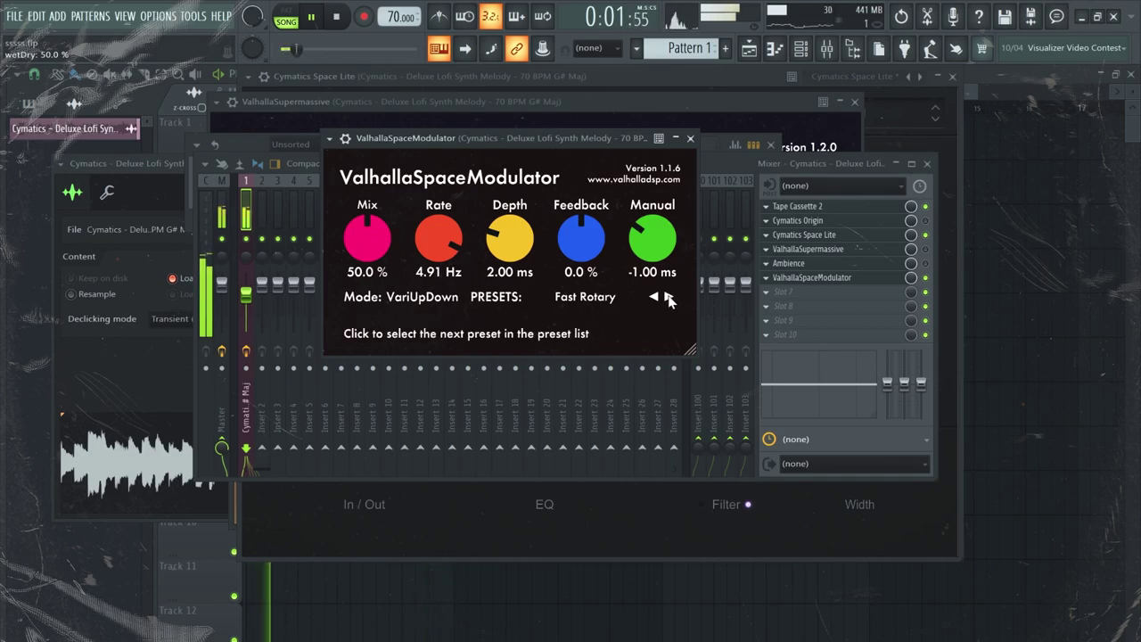
{"action": "left_click_drag", "start_coordinate": [367, 239], "coordinate": [349, 286]}
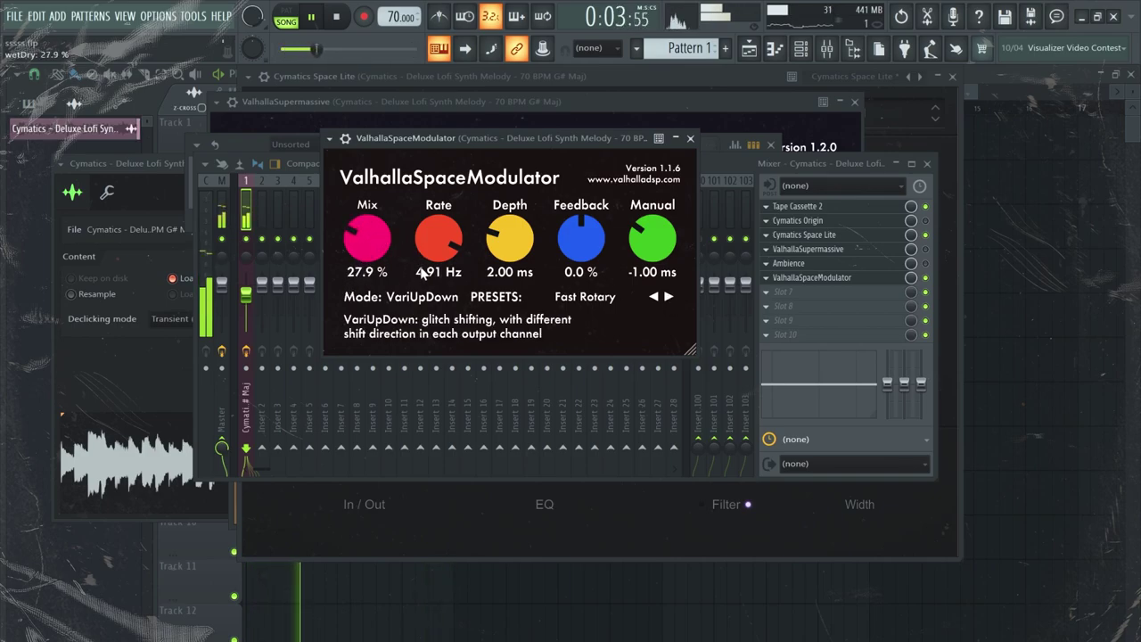
Step: Try the Echospace Of Odin preset from the Reverbs category with a lowered mix
{"action": "left_click", "coordinate": [584, 296]}
{"action": "mouse_move", "coordinate": [664, 559]}
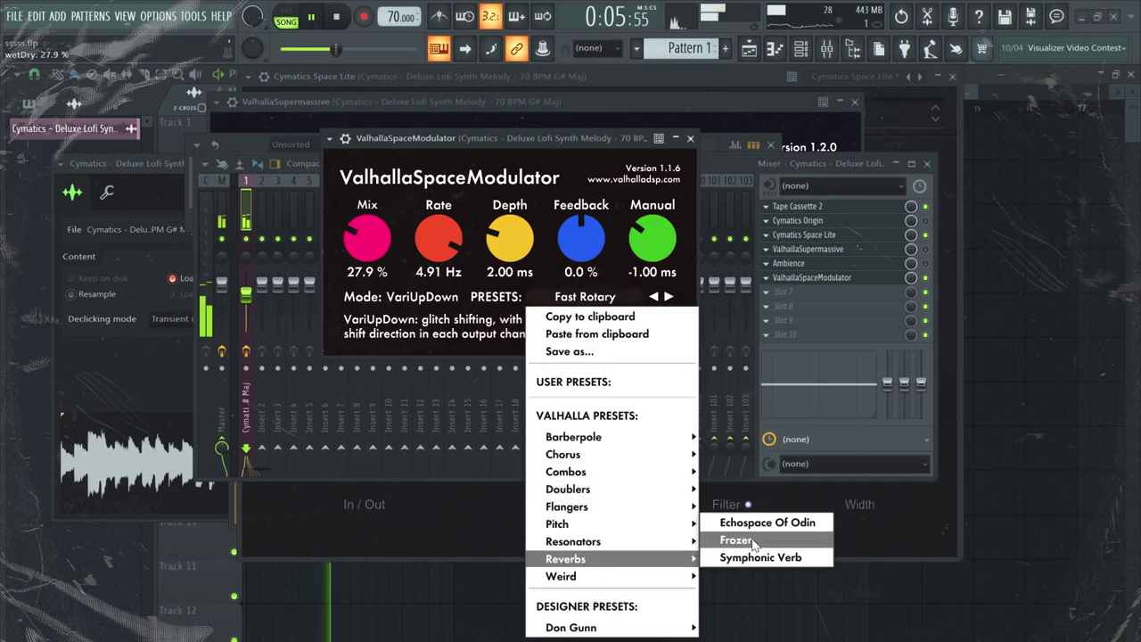
{"action": "left_click", "coordinate": [766, 522]}
{"action": "left_click_drag", "start_coordinate": [367, 222], "coordinate": [353, 312]}
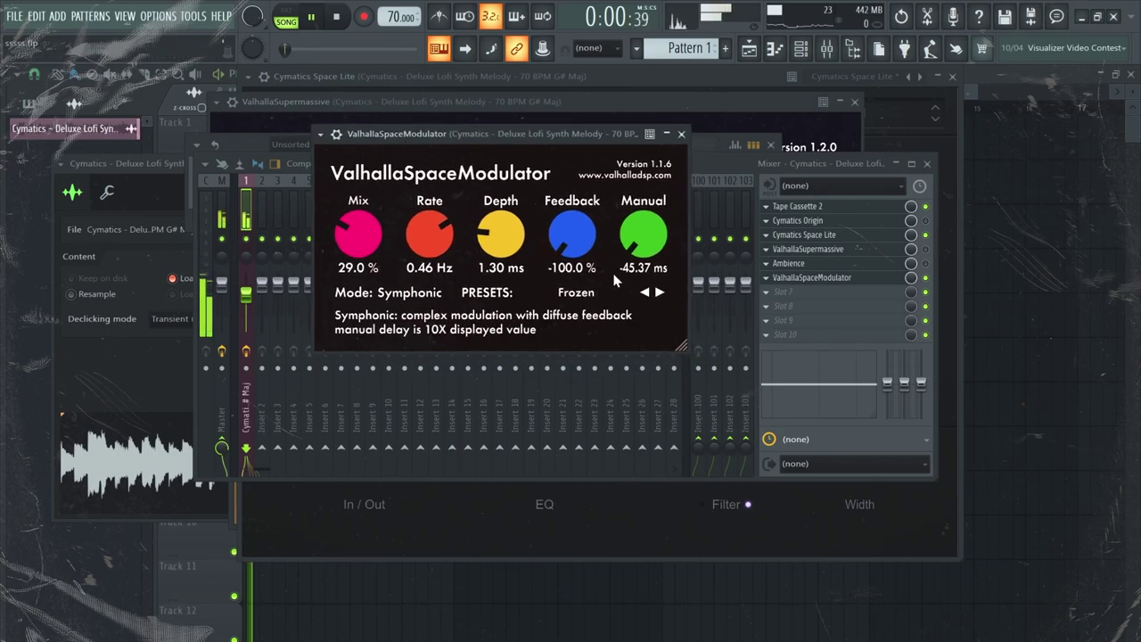
Step: Step back one preset from Frozen in ValhallaSpaceModulator, lower its mix and stop playback
{"action": "left_click", "coordinate": [644, 292]}
{"action": "left_click_drag", "start_coordinate": [355, 235], "coordinate": [331, 295]}
{"action": "key", "text": "space"}
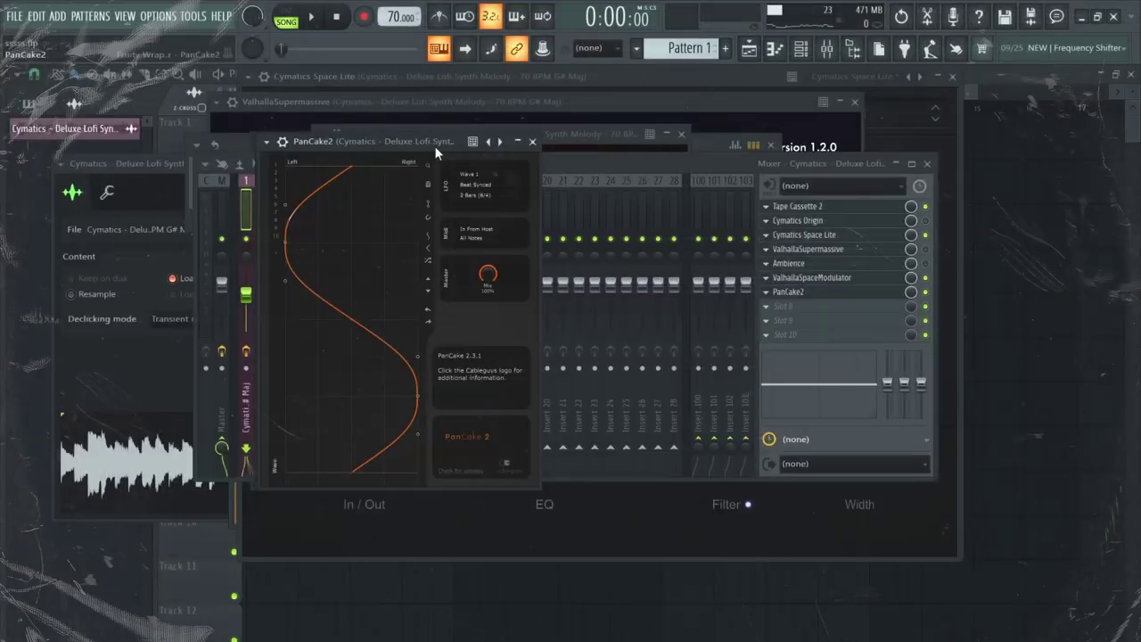
Step: Reposition the PanCake2 window over the mixer and lower its mix to about 80% during playback
{"action": "left_click_drag", "start_coordinate": [434, 146], "coordinate": [556, 93]}
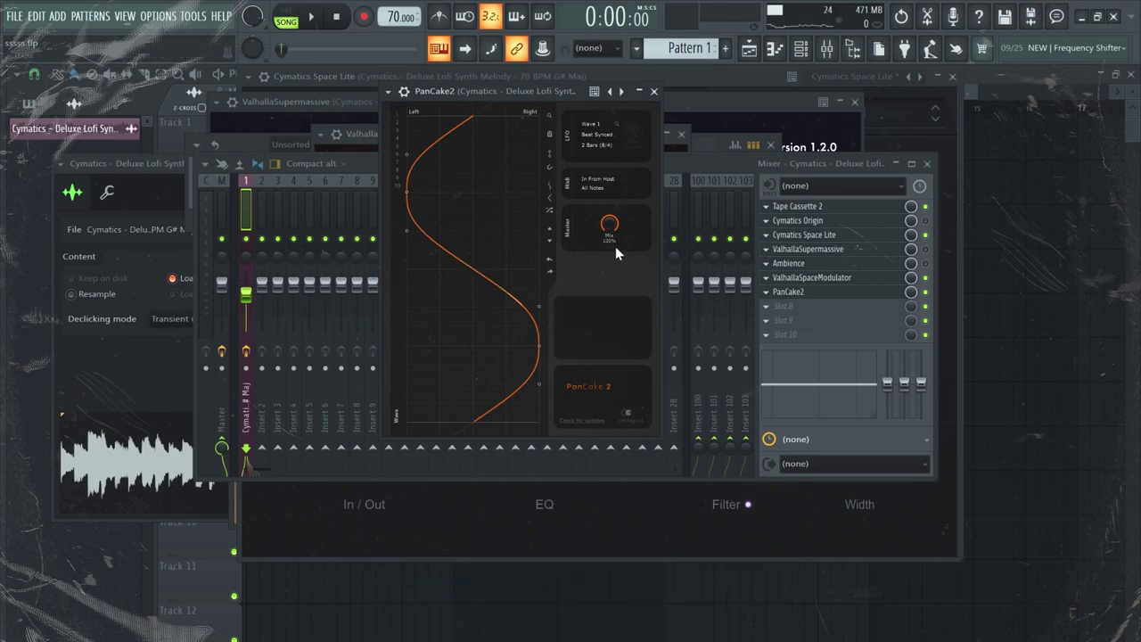
{"action": "left_click_drag", "start_coordinate": [525, 93], "coordinate": [519, 93]}
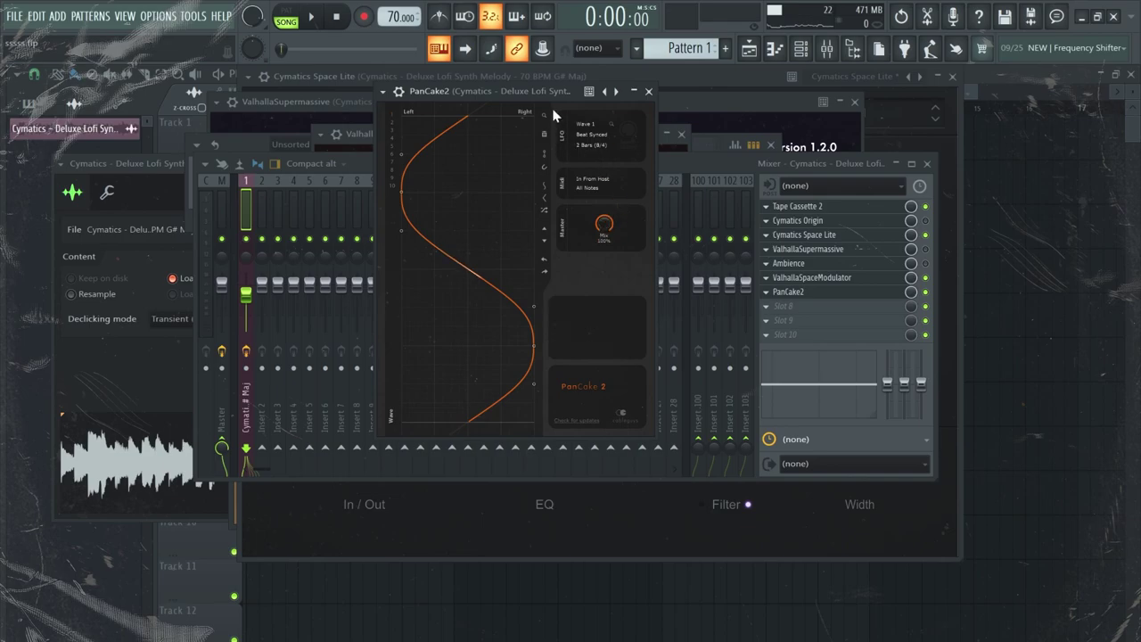
{"action": "mouse_move", "coordinate": [604, 225]}
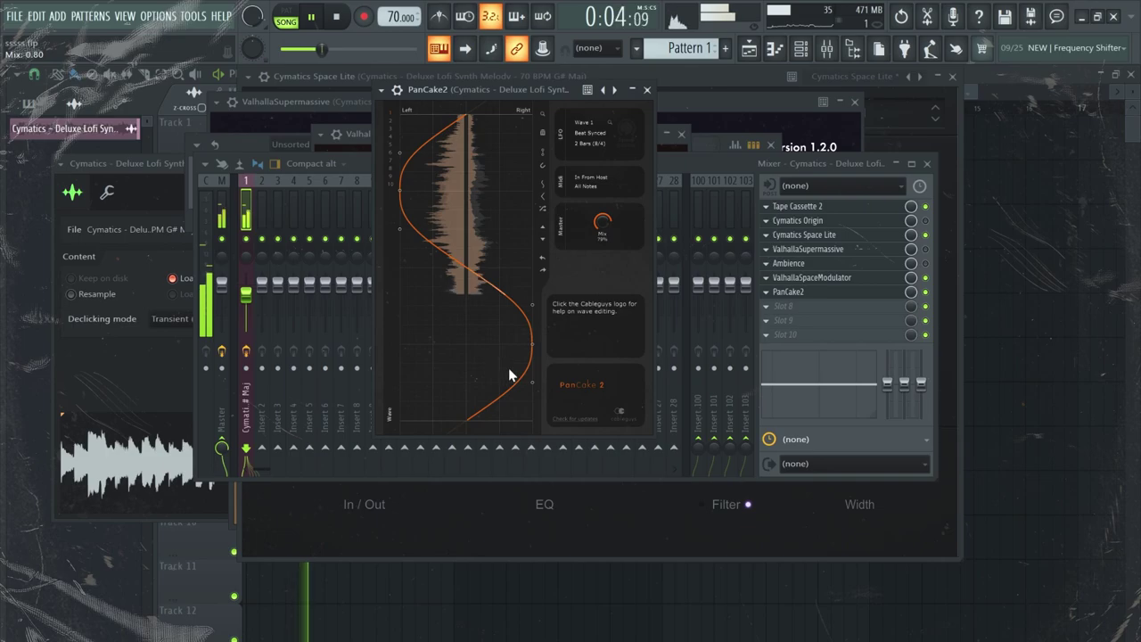
{"action": "left_click_drag", "start_coordinate": [582, 242], "coordinate": [582, 255]}
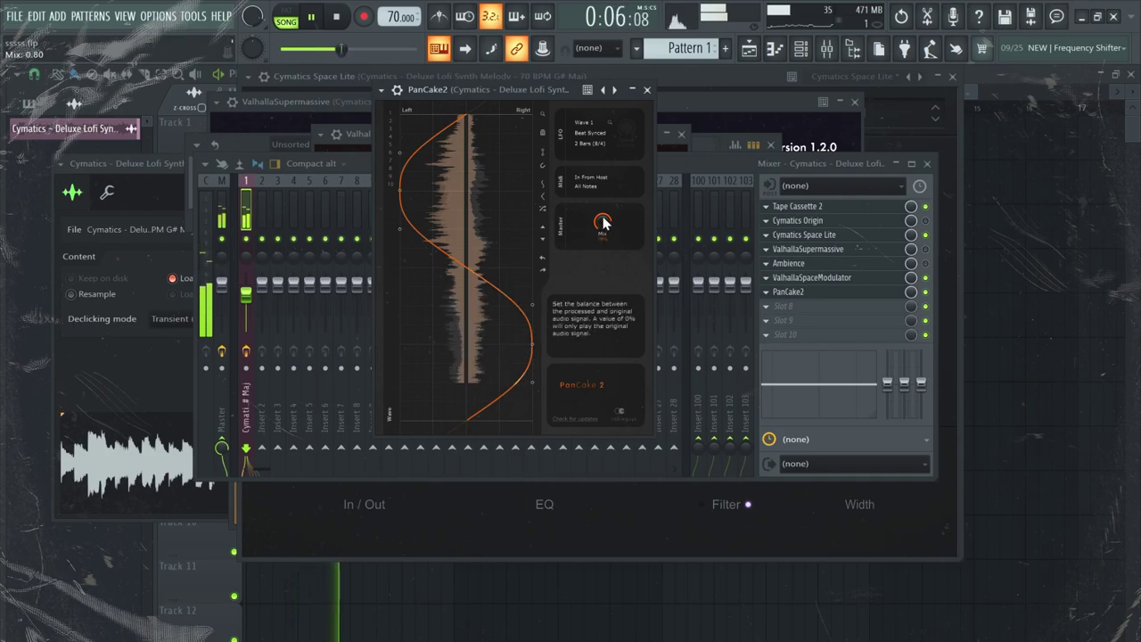
Step: Compare PanCake2 at 54% mix, raise the mix to about 78% and stop playback
{"action": "left_click_drag", "start_coordinate": [603, 217], "coordinate": [605, 229]}
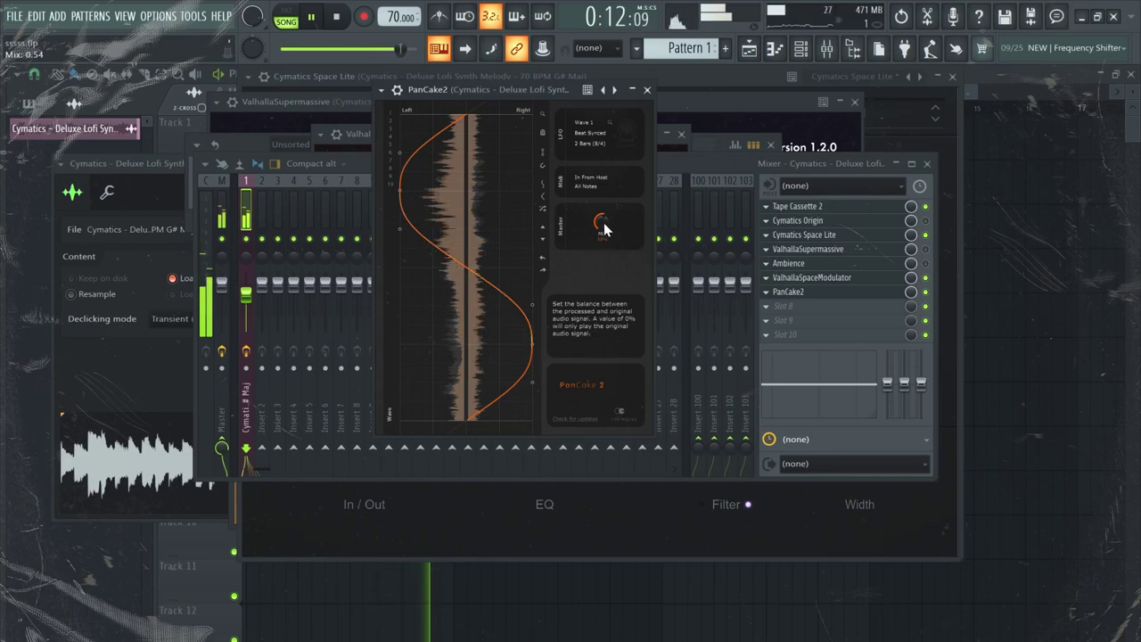
{"action": "left_click_drag", "start_coordinate": [604, 224], "coordinate": [603, 206]}
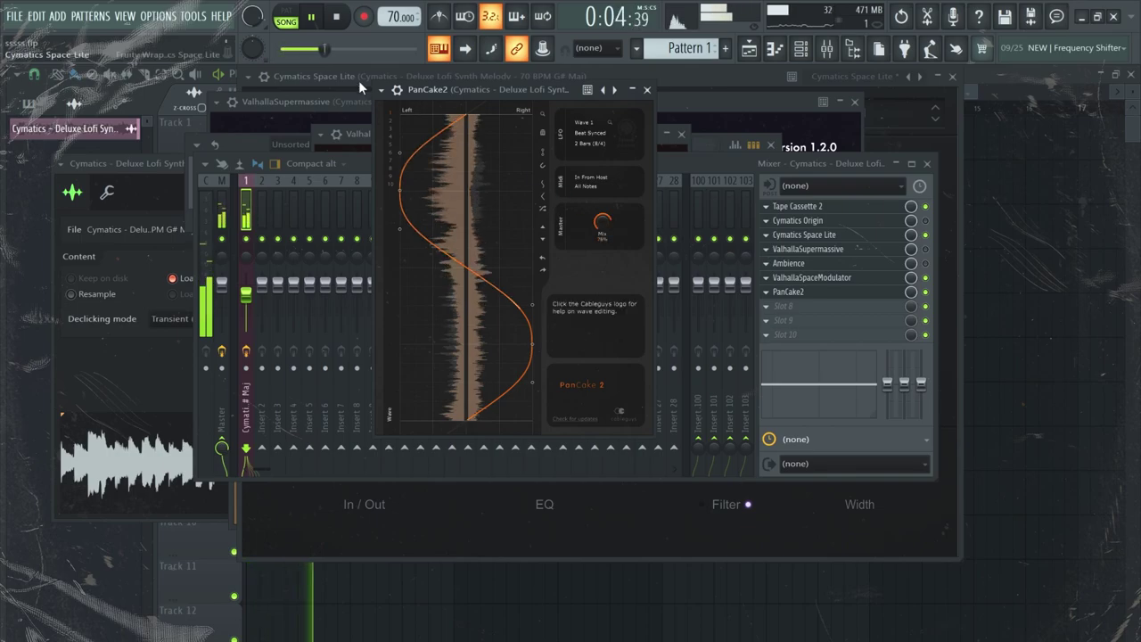
{"action": "key", "text": "space"}
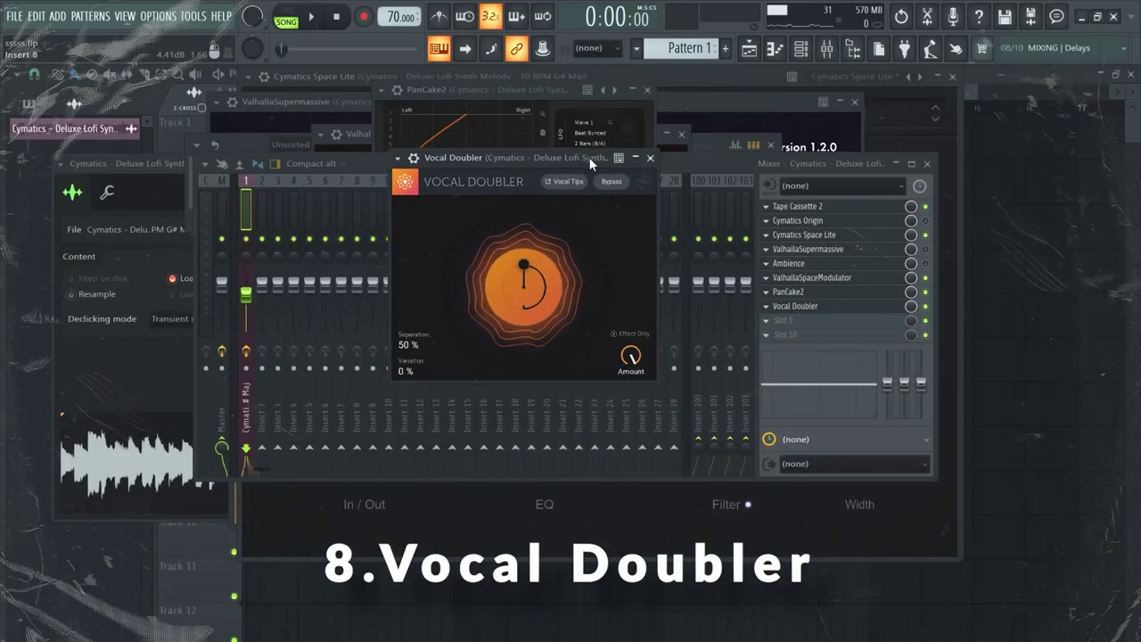
Step: Reposition the Vocal Doubler window and raise both separation and variation to 100%
{"action": "left_click_drag", "start_coordinate": [590, 163], "coordinate": [597, 144]}
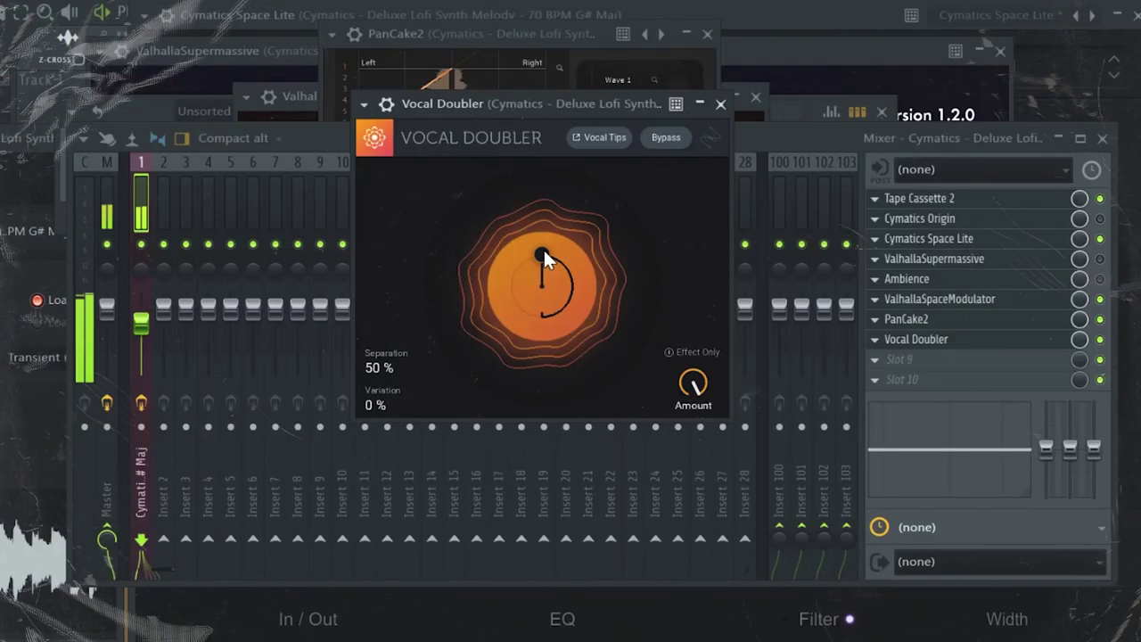
{"action": "left_click_drag", "start_coordinate": [531, 247], "coordinate": [549, 324]}
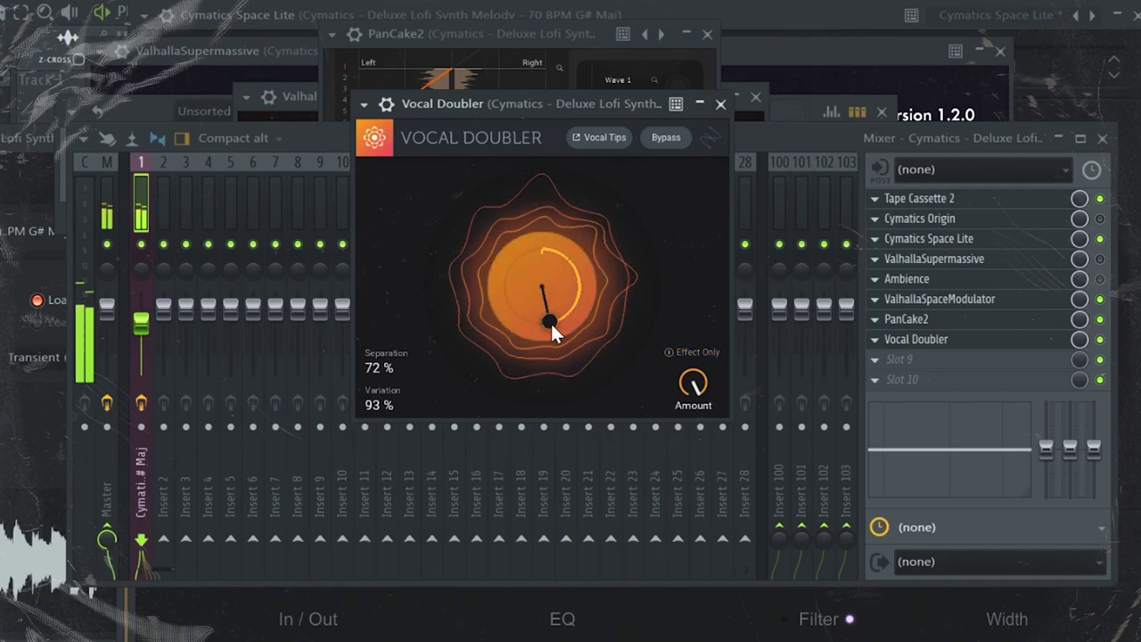
{"action": "left_click_drag", "start_coordinate": [550, 321], "coordinate": [467, 297]}
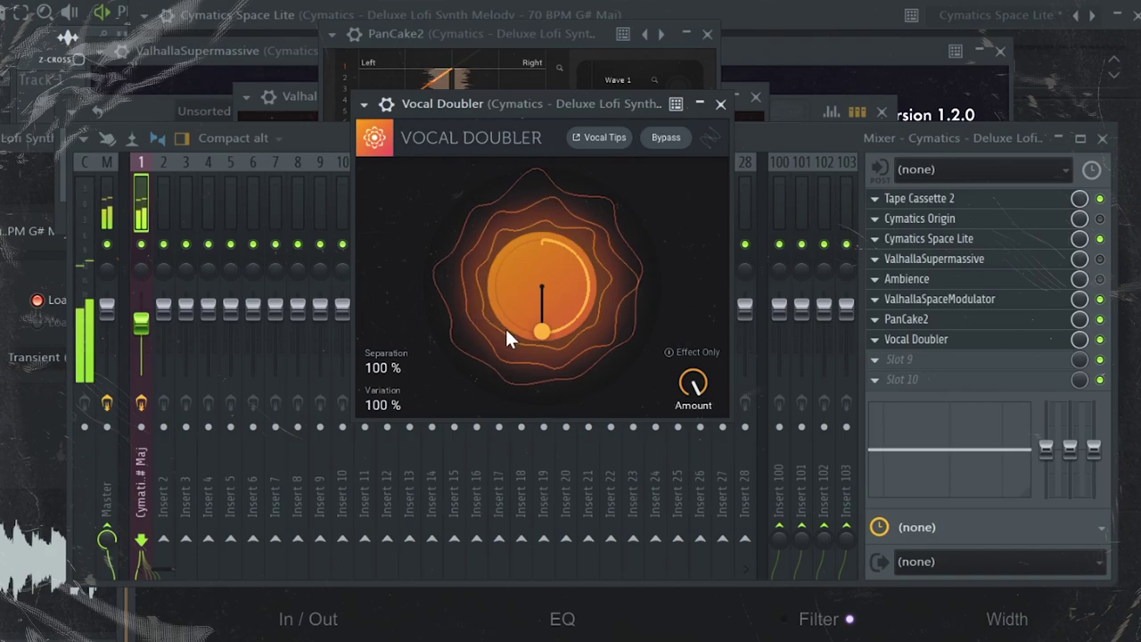
Step: Check Vocal Doubler's wrapper settings, then set its separation to 93% and variation to 51%
{"action": "left_click", "coordinate": [386, 103]}
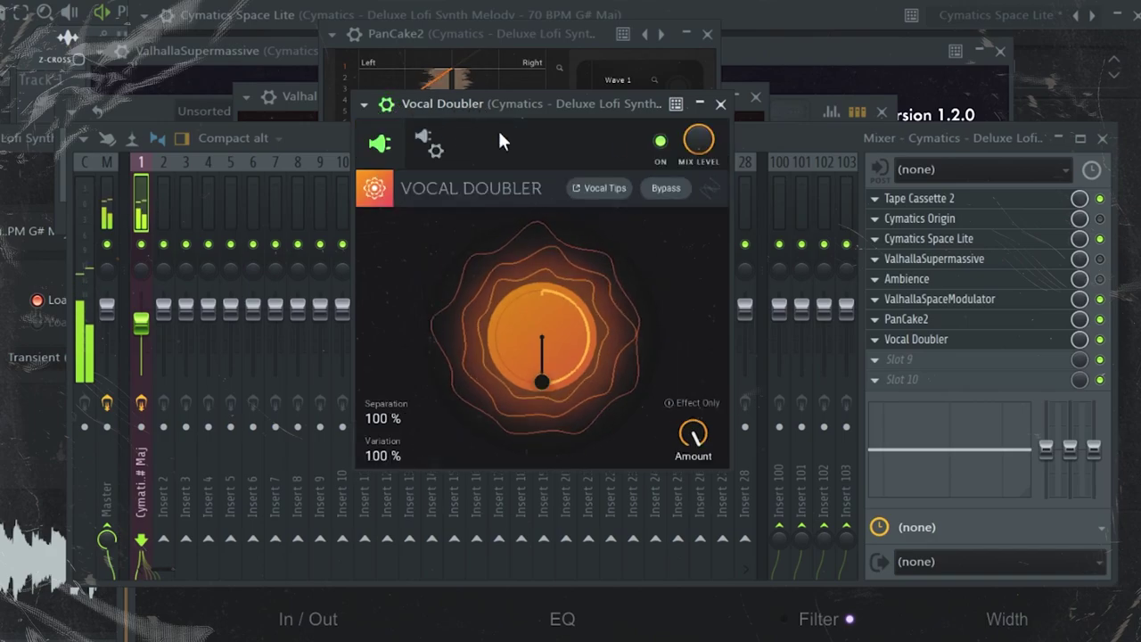
{"action": "left_click", "coordinate": [386, 103]}
{"action": "left_click_drag", "start_coordinate": [541, 332], "coordinate": [591, 287]}
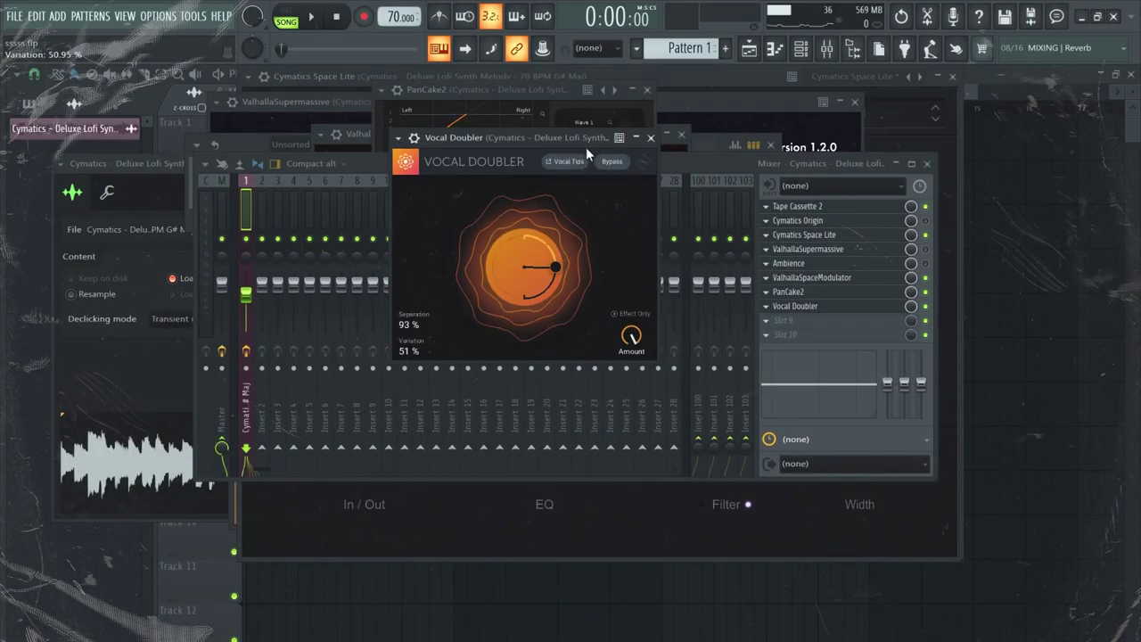
Step: Load Magic Switch into mixer slot 9 and reposition its window over the mixer
{"action": "left_click", "coordinate": [862, 323]}
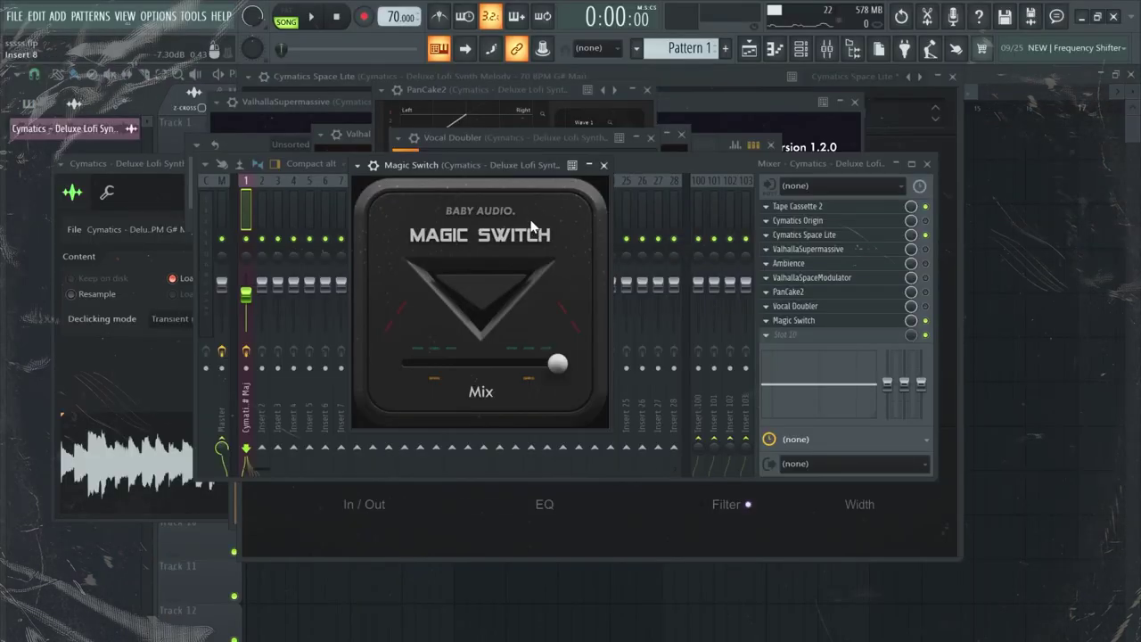
{"action": "left_click_drag", "start_coordinate": [510, 162], "coordinate": [521, 161]}
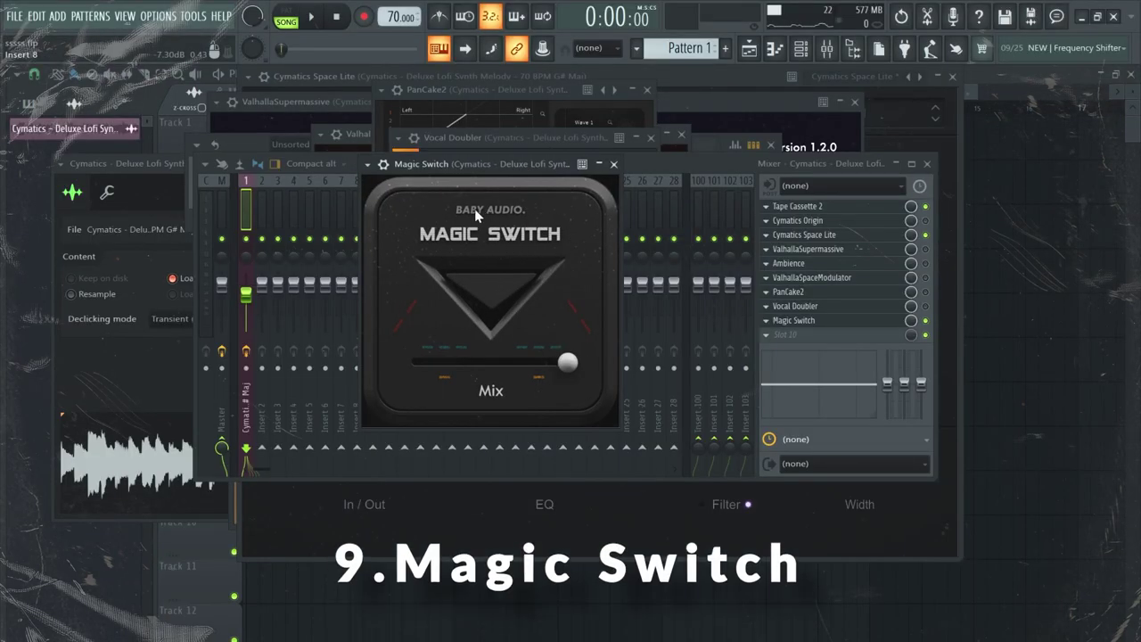
Step: Turn on the Magic Switch effect and lower its mix to about 80% while the loop plays
{"action": "left_click", "coordinate": [494, 290]}
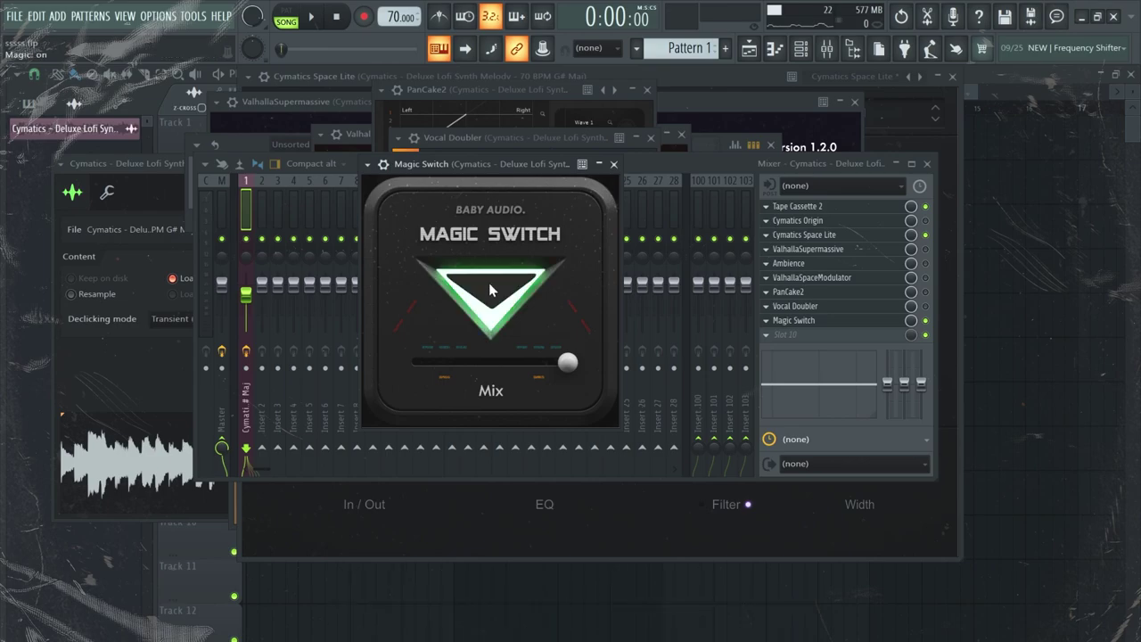
{"action": "mouse_move", "coordinate": [568, 361]}
{"action": "left_mouse_down"}
{"action": "mouse_move", "coordinate": [499, 361]}
{"action": "mouse_move", "coordinate": [558, 368]}
{"action": "left_mouse_up"}
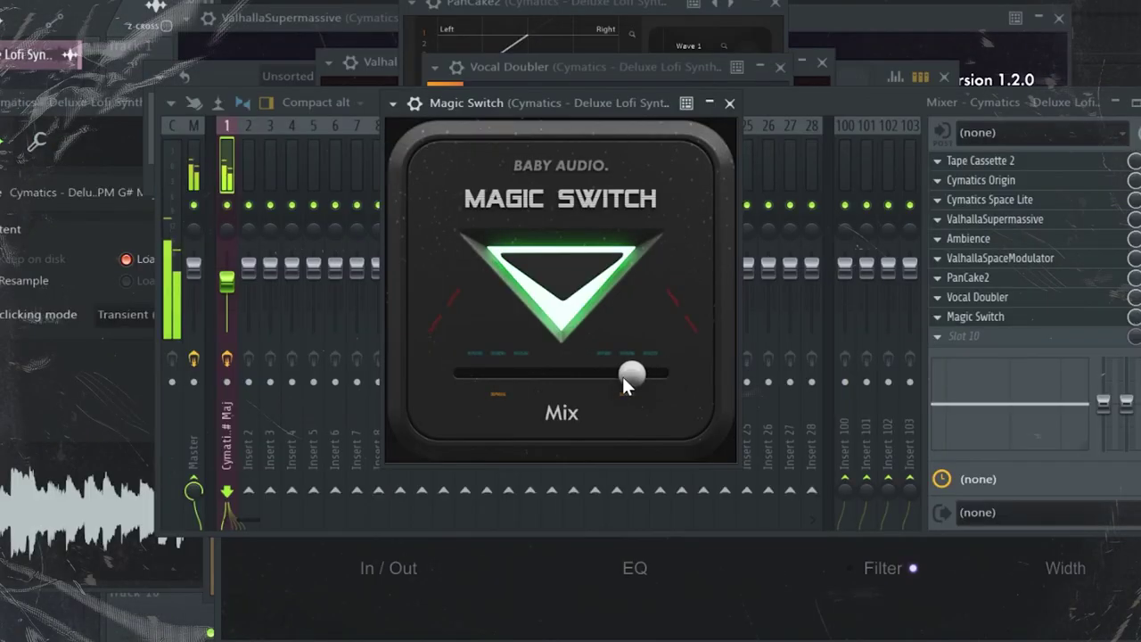
{"action": "mouse_move", "coordinate": [622, 376]}
{"action": "left_mouse_down"}
{"action": "mouse_move", "coordinate": [467, 372]}
{"action": "mouse_move", "coordinate": [631, 372]}
{"action": "left_mouse_up"}
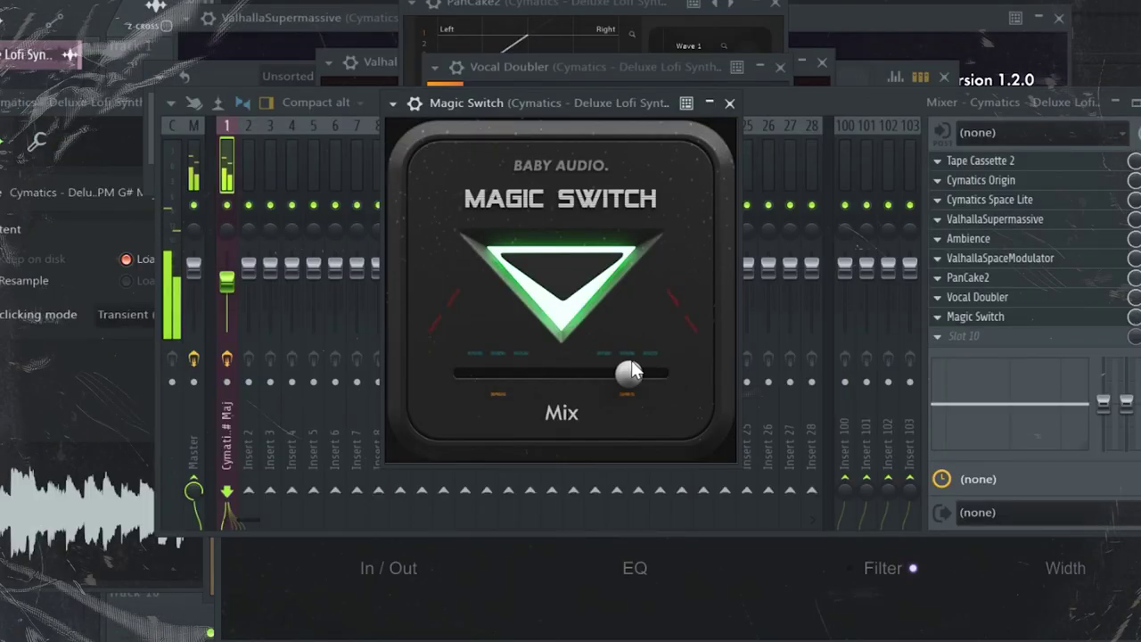
Step: Reopen Magic Switch at full mix, reposition its window, and compare the loop with the effect off and on
{"action": "left_click", "coordinate": [1116, 162]}
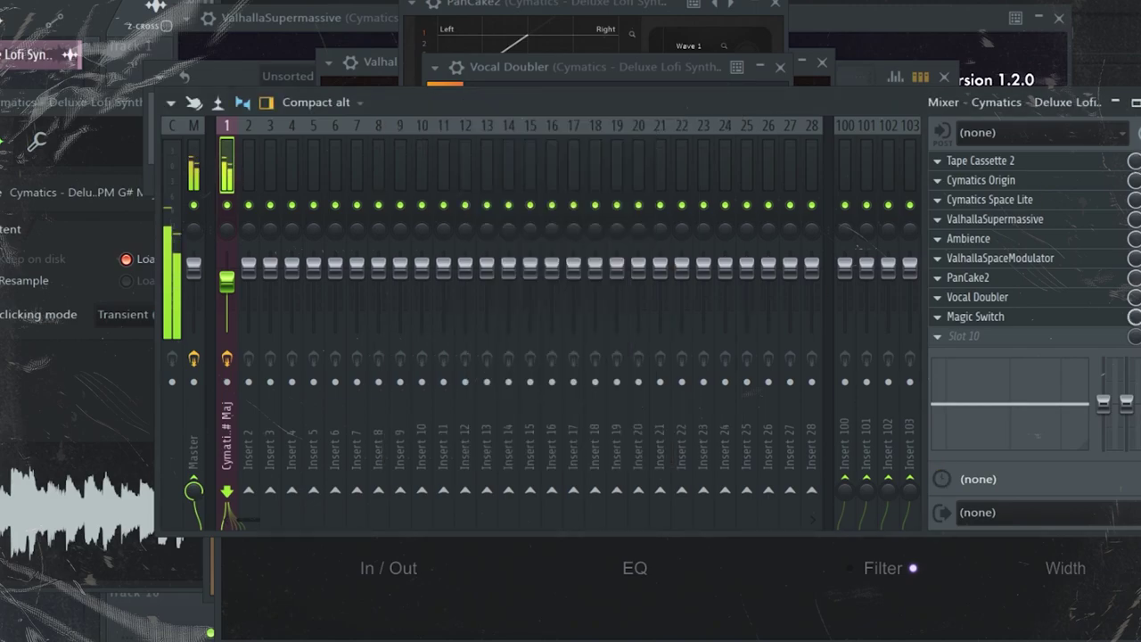
{"action": "left_click", "coordinate": [1098, 319]}
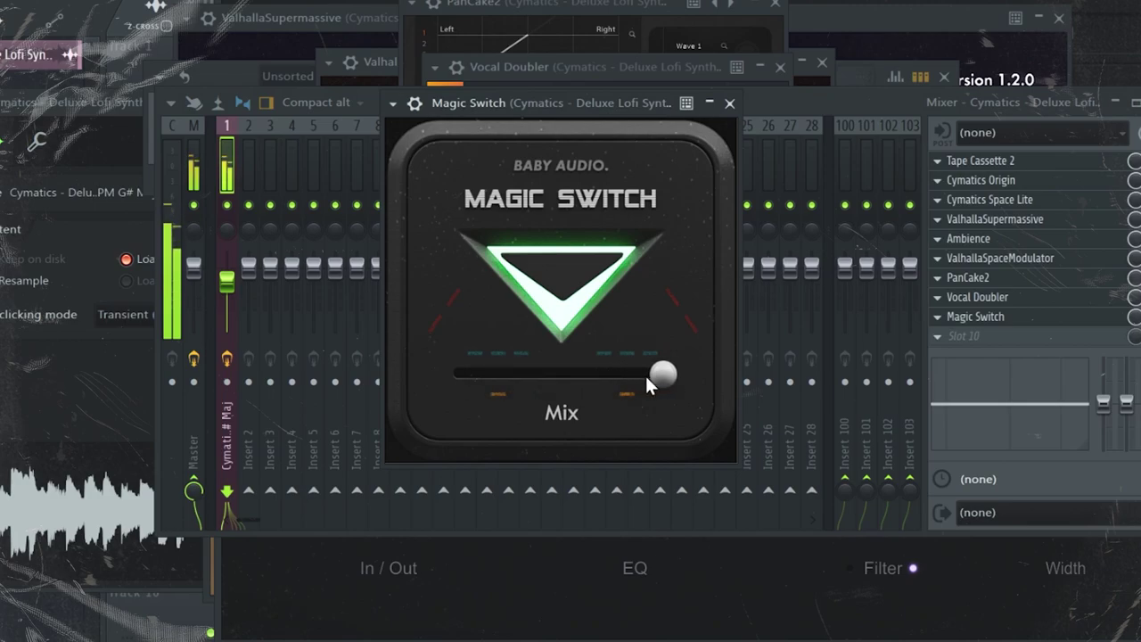
{"action": "left_click_drag", "start_coordinate": [615, 100], "coordinate": [641, 92]}
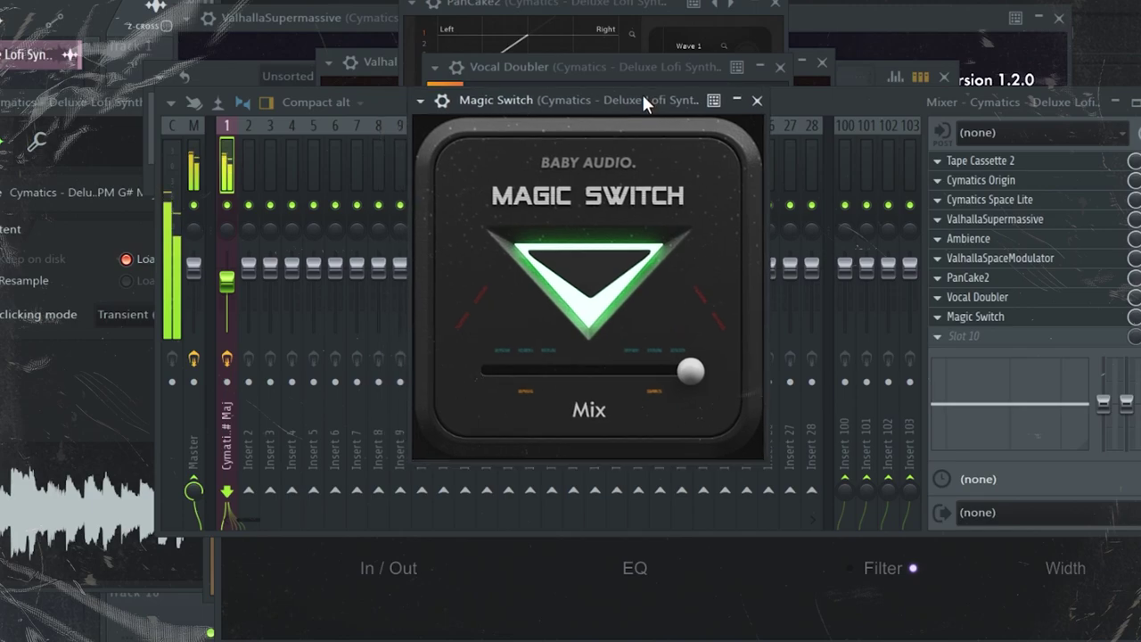
{"action": "left_click", "coordinate": [604, 267]}
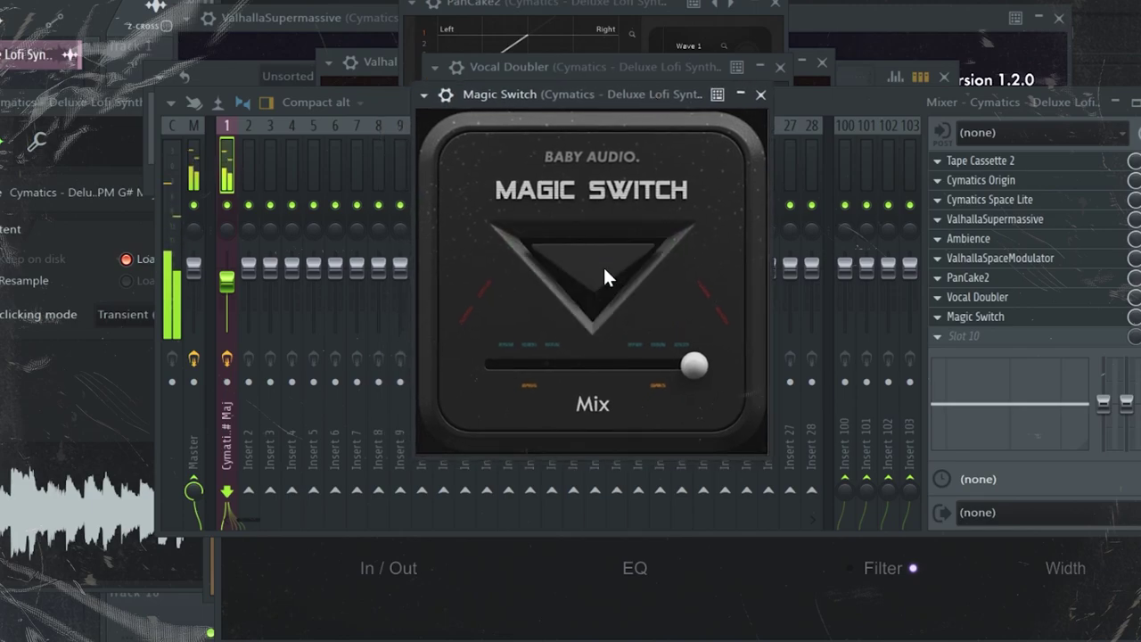
{"action": "left_click", "coordinate": [602, 270]}
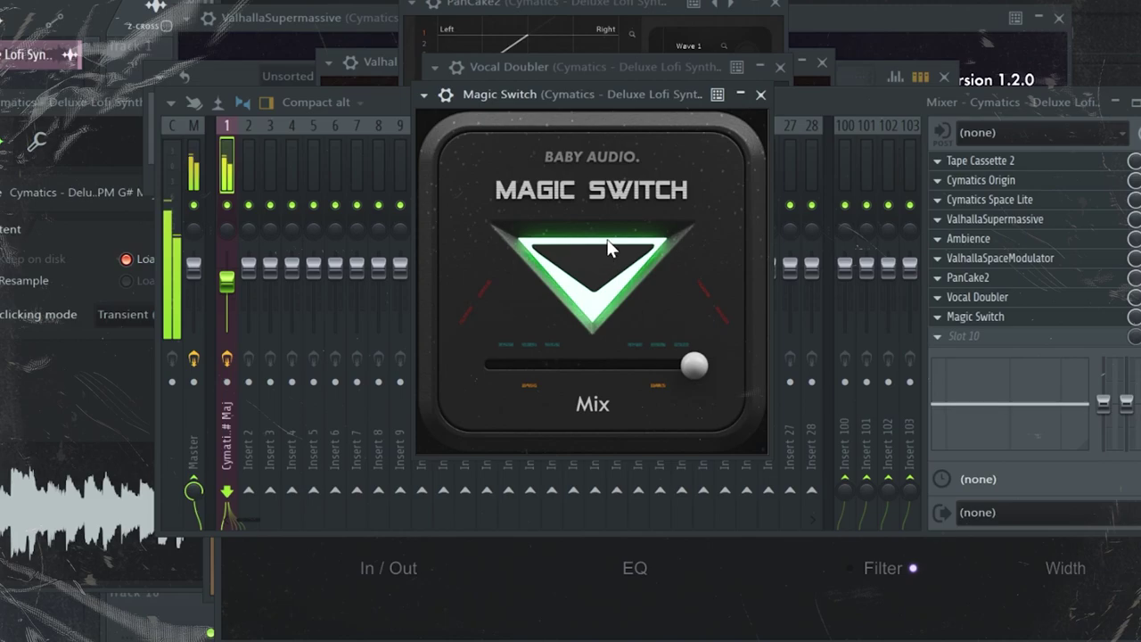
{"action": "left_click_drag", "start_coordinate": [625, 103], "coordinate": [621, 96]}
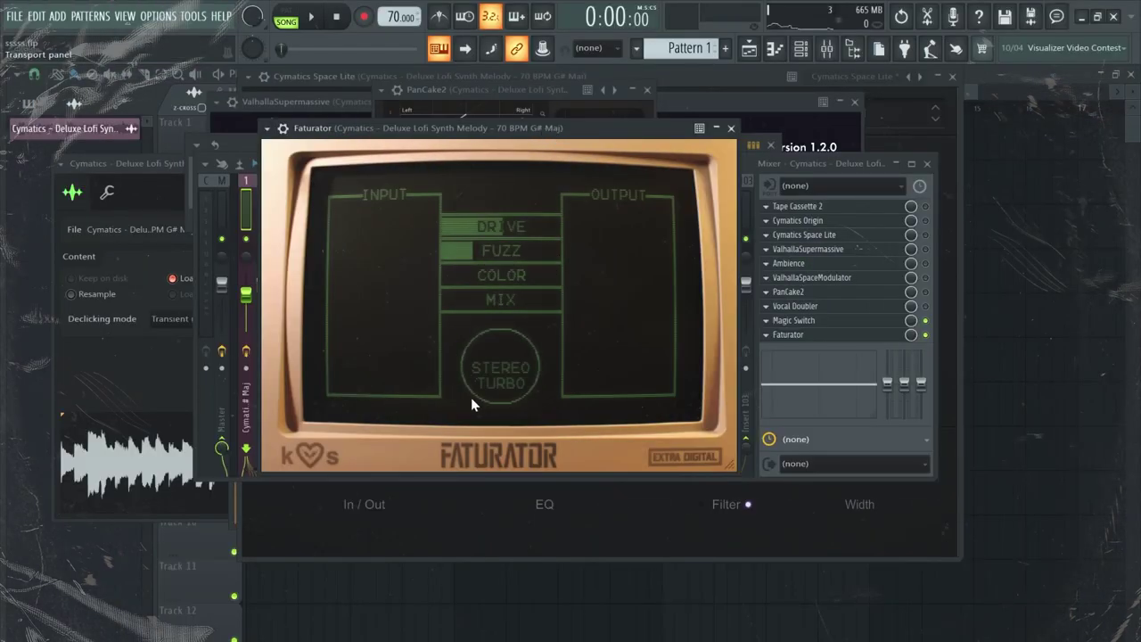
Step: Move the Faturator window higher, start playback, and set its mix to about 29% and color to about 7%
{"action": "left_click_drag", "start_coordinate": [540, 125], "coordinate": [540, 86]}
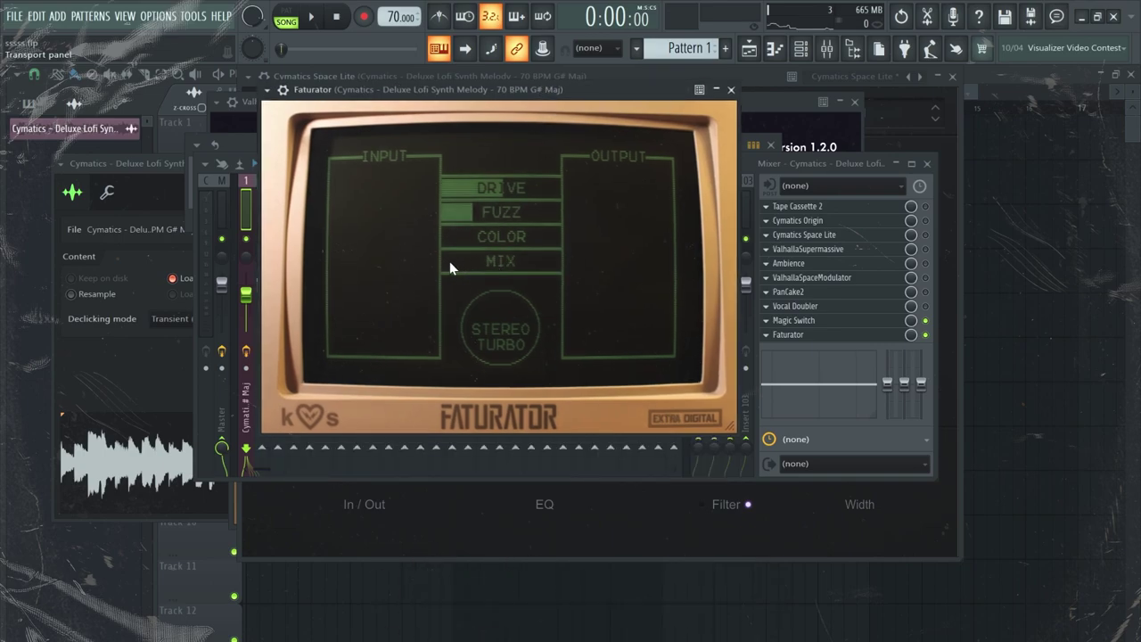
{"action": "key", "text": "space"}
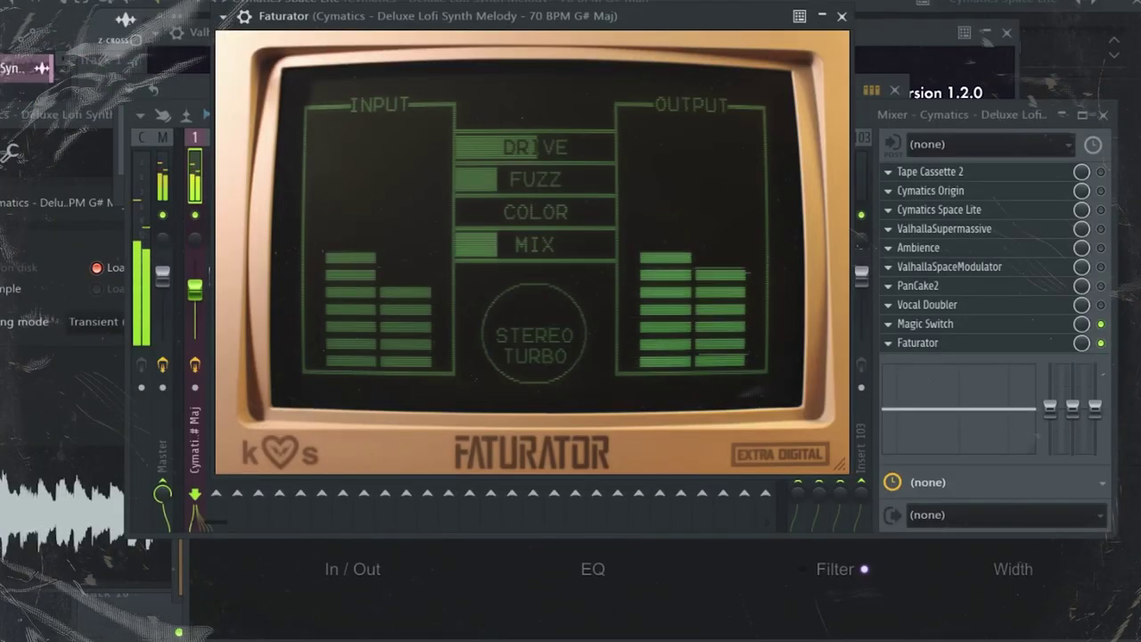
{"action": "left_click_drag", "start_coordinate": [496, 244], "coordinate": [502, 244]}
{"action": "mouse_move", "coordinate": [462, 209]}
{"action": "left_mouse_down"}
{"action": "mouse_move", "coordinate": [530, 209]}
{"action": "mouse_move", "coordinate": [467, 209]}
{"action": "left_mouse_up"}
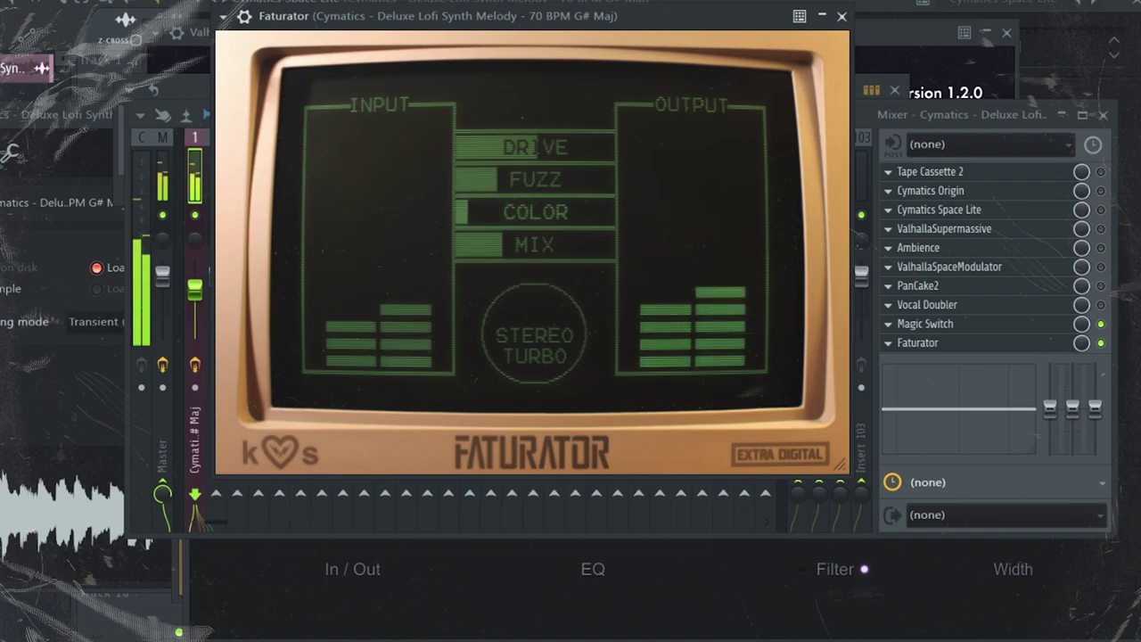
Step: Set Faturator's drive to about 4%, fuzz to about 22% and mix to about 34%, and turn Stereo Turbo counterclockwise about a quarter turn
{"action": "left_click_drag", "start_coordinate": [537, 153], "coordinate": [480, 173]}
{"action": "left_click_drag", "start_coordinate": [500, 245], "coordinate": [506, 245]}
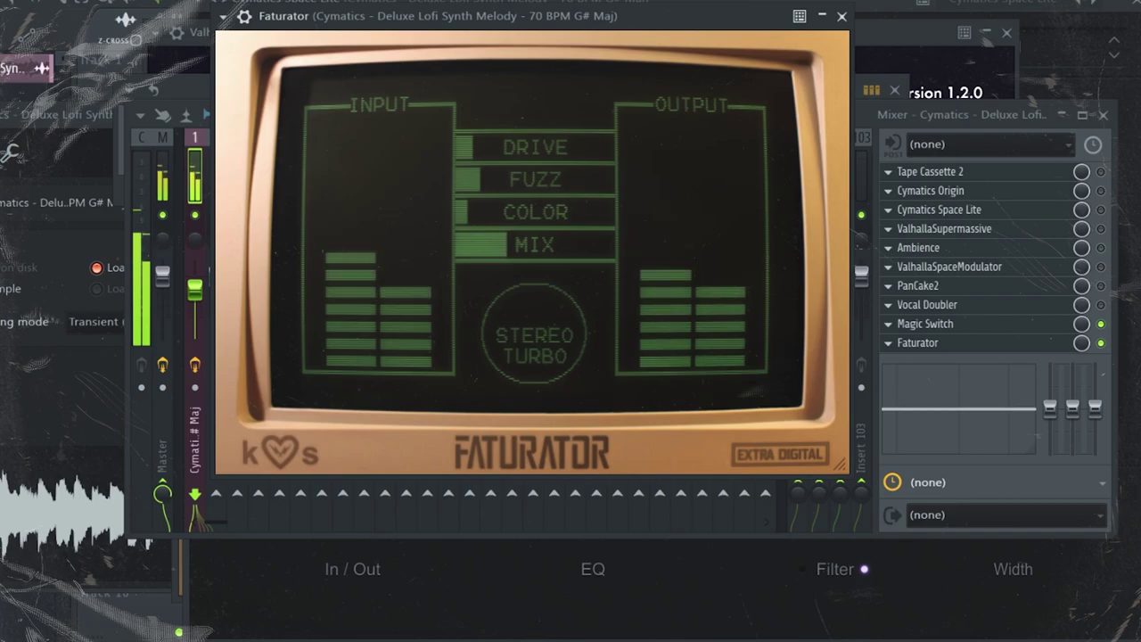
{"action": "left_click_drag", "start_coordinate": [526, 316], "coordinate": [526, 372]}
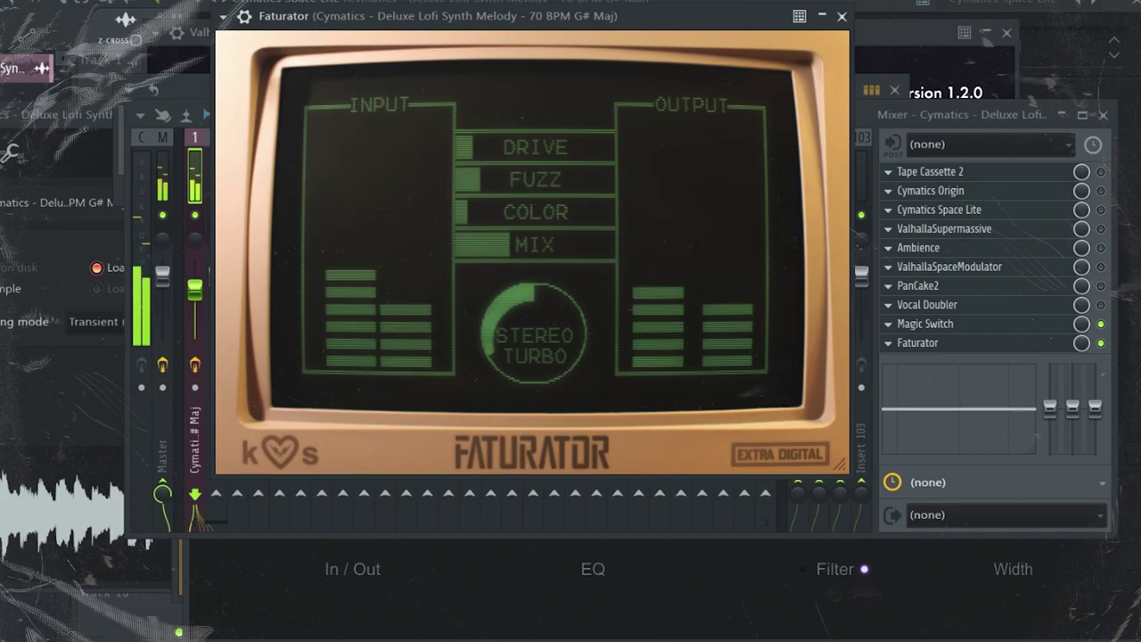
{"action": "left_click_drag", "start_coordinate": [475, 189], "coordinate": [475, 169]}
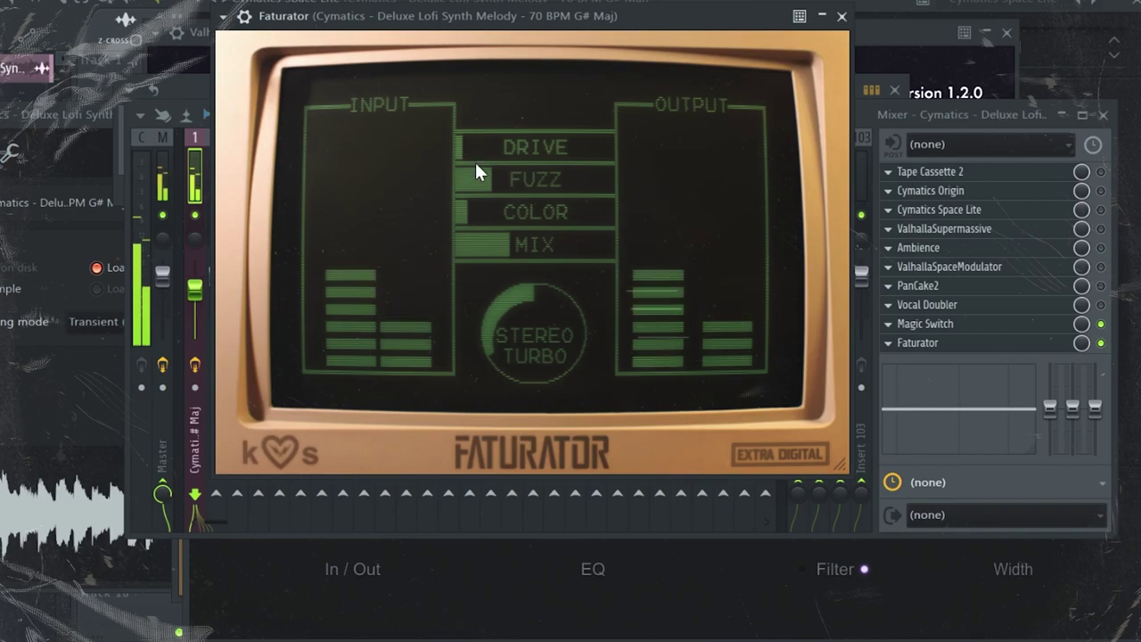